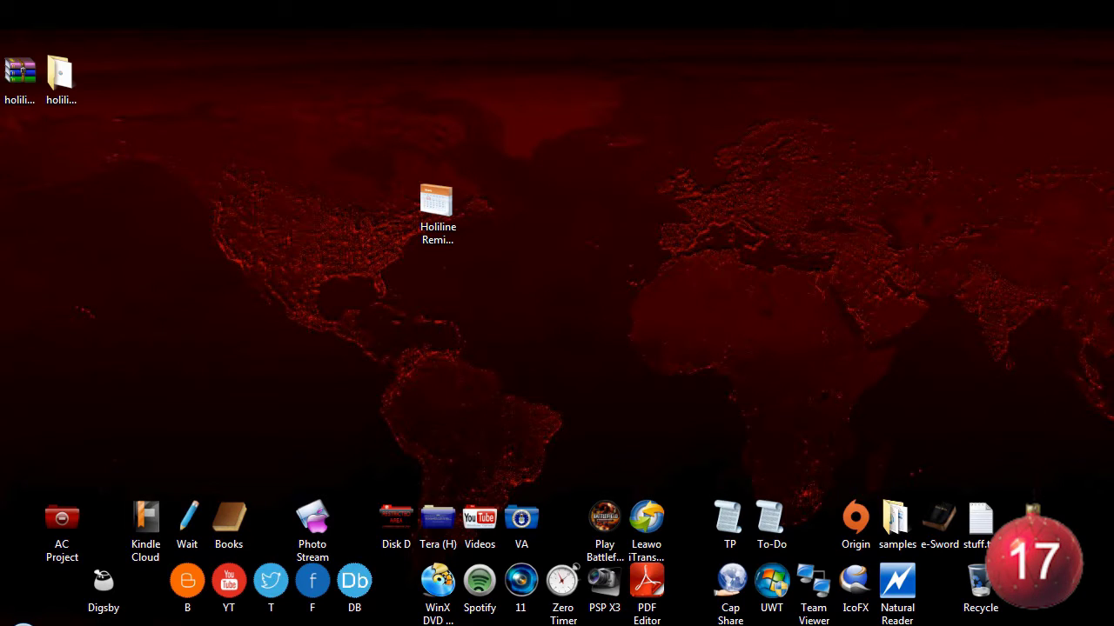
# Launch Holiline Reminder from its desktop shortcut so the ticker scrolls events like the Church Picnic
pyautogui.click(437, 218)
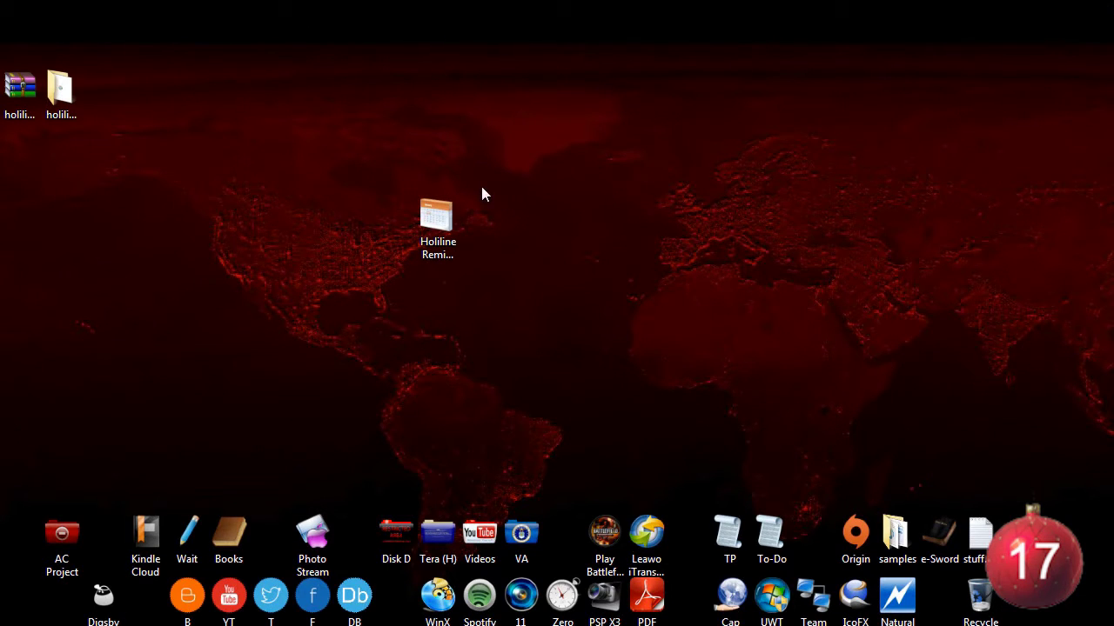
pyautogui.doubleClick(437, 222)
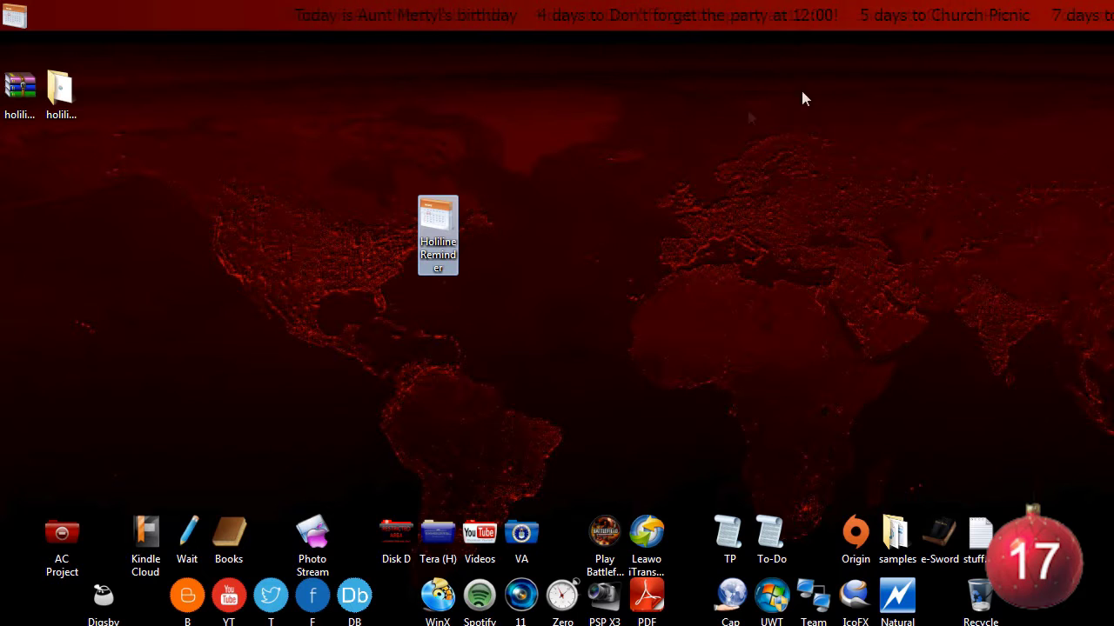
pyautogui.click(905, 26)
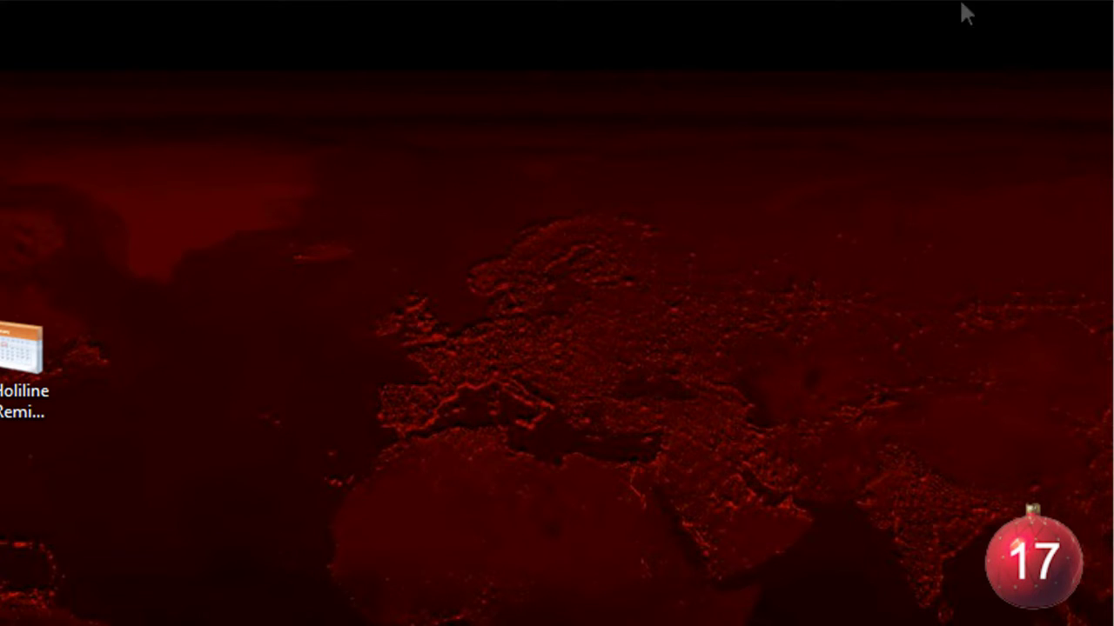
pyautogui.doubleClick(36, 383)
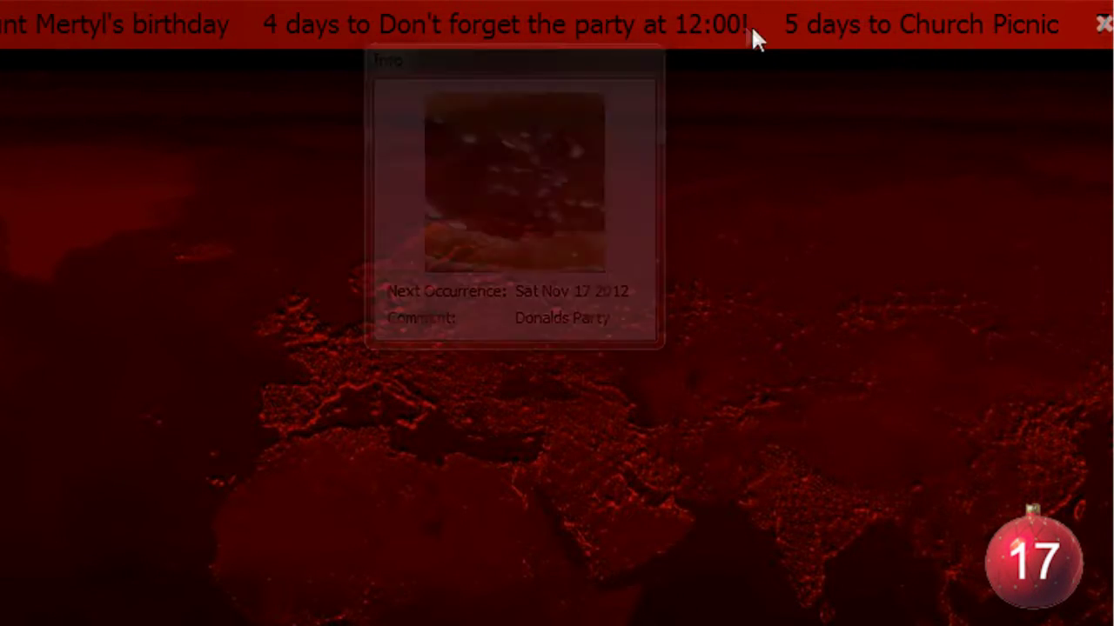
pyautogui.moveTo(676, 24)
pyautogui.click(1100, 24)
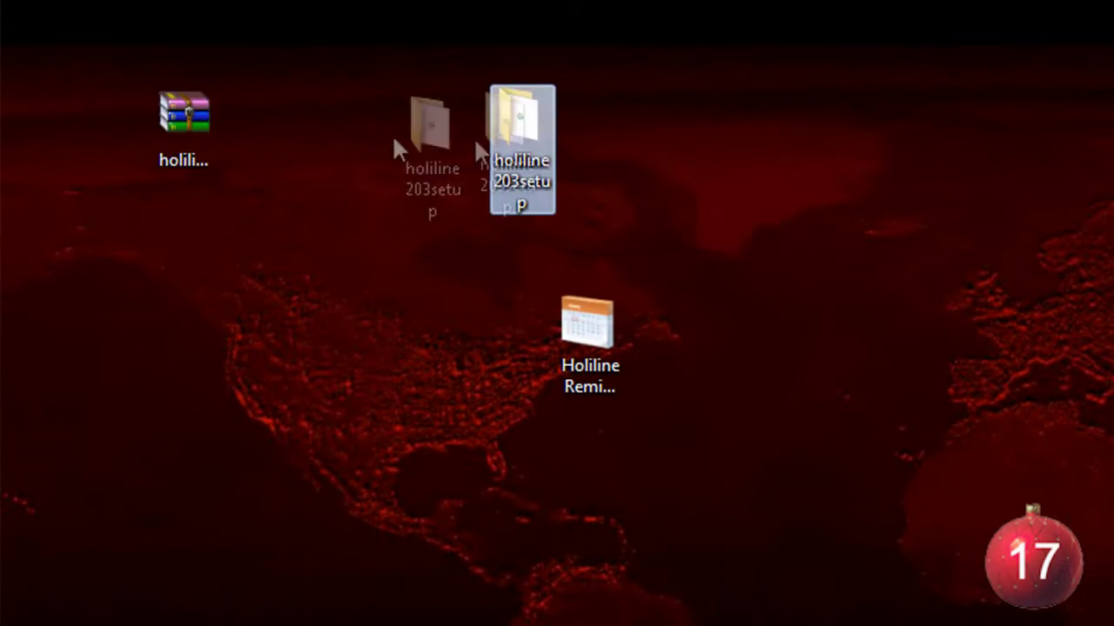
# Open the Events editor from the ticker's menu to show the November calendar of reminders
pyautogui.click(840, 315)
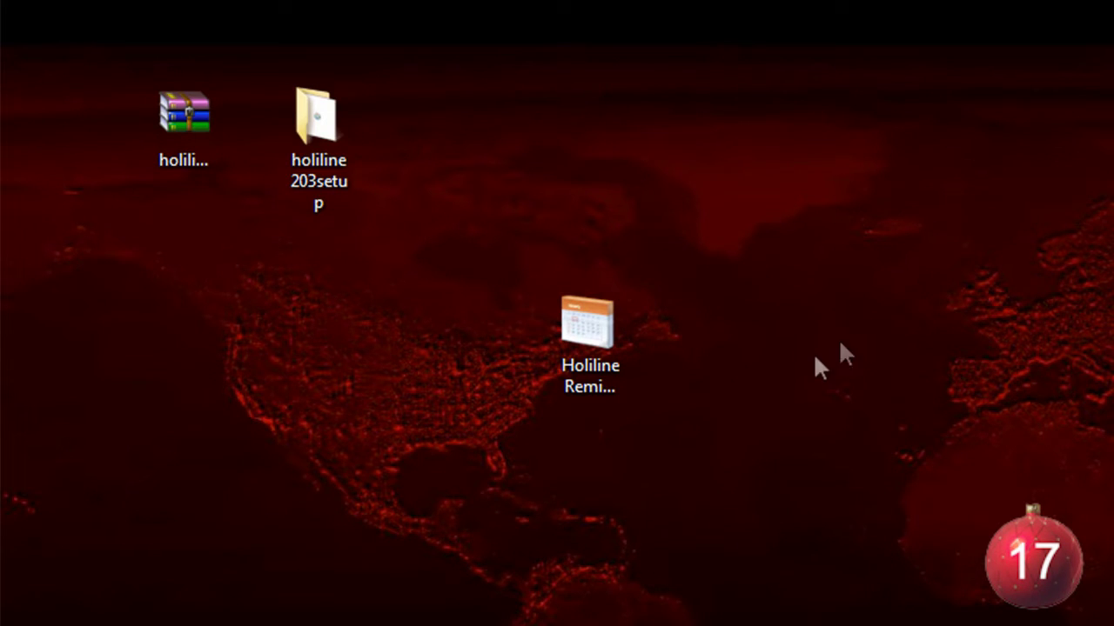
pyautogui.click(607, 385)
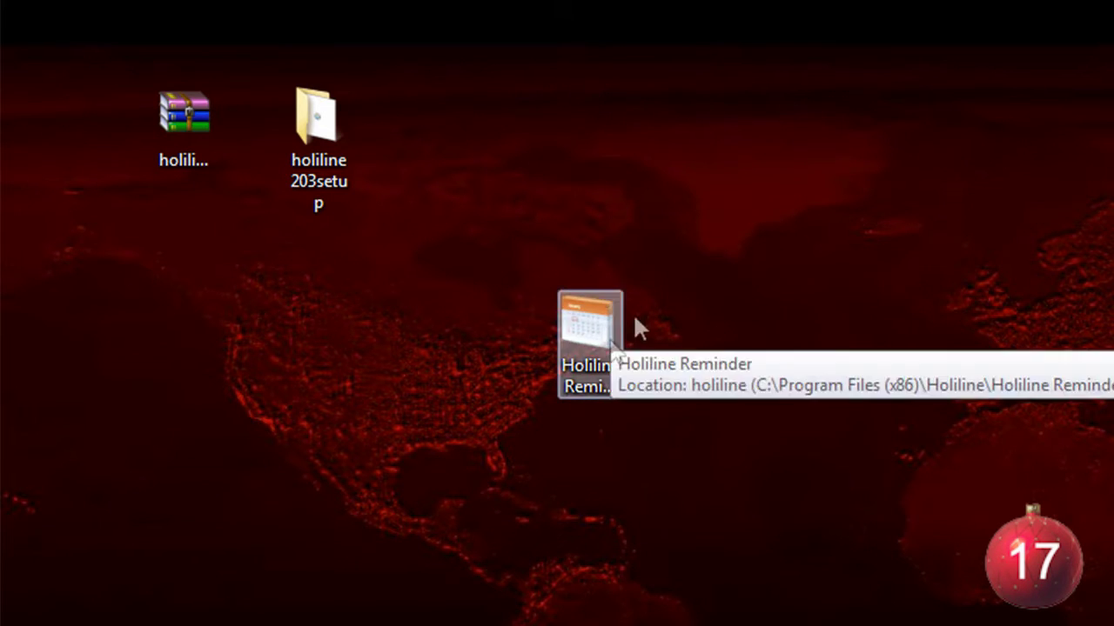
pyautogui.rightClick(574, 330)
pyautogui.click(505, 331)
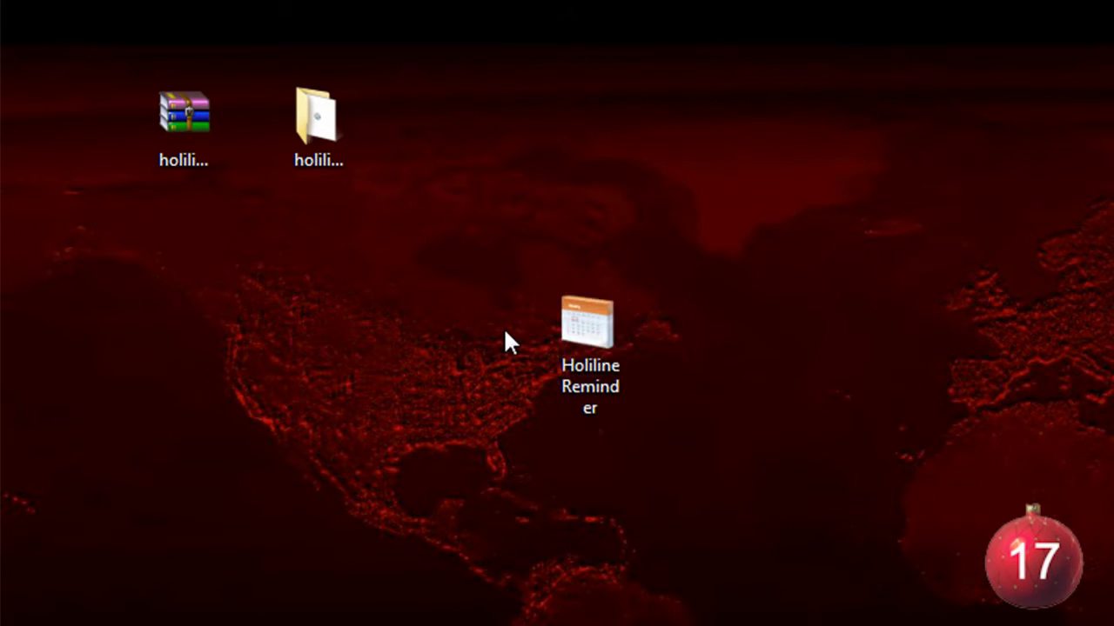
pyautogui.click(609, 341)
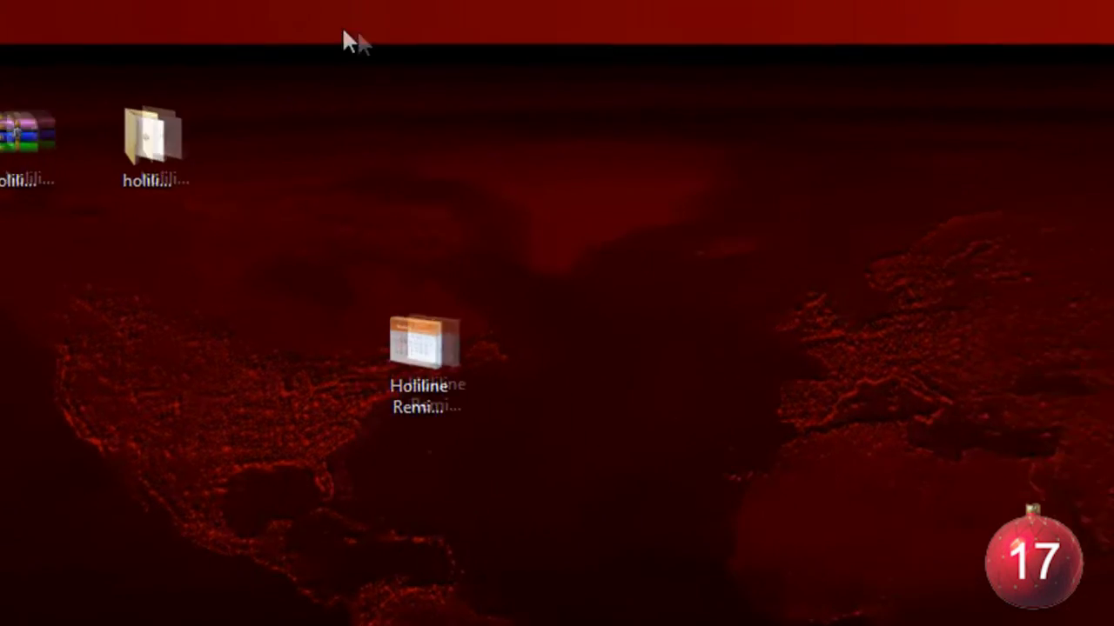
pyautogui.rightClick(355, 29)
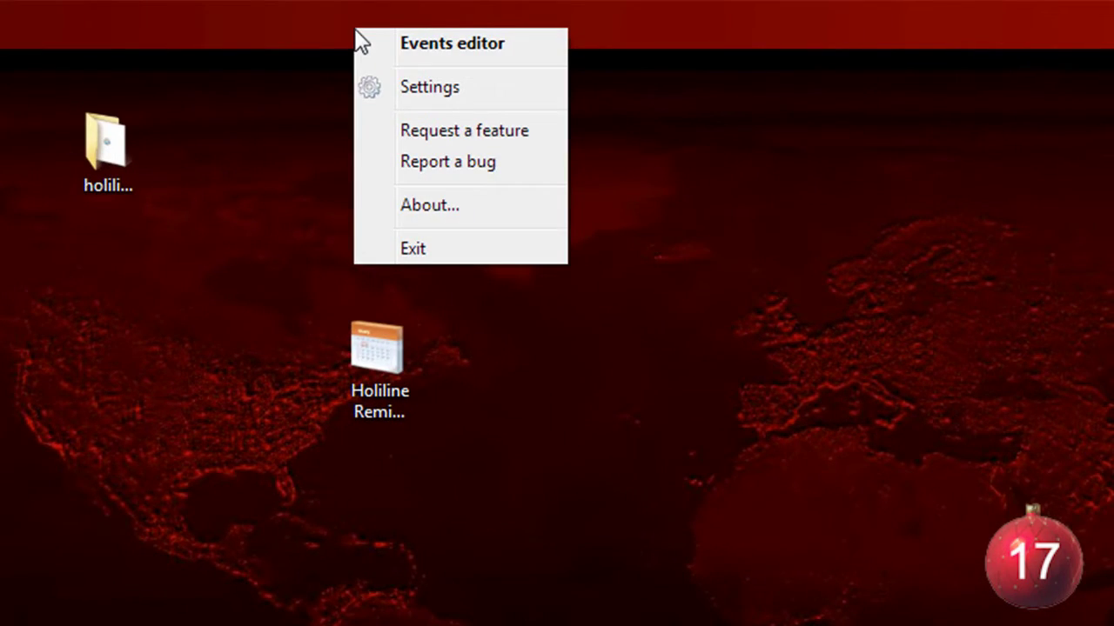
pyautogui.click(391, 47)
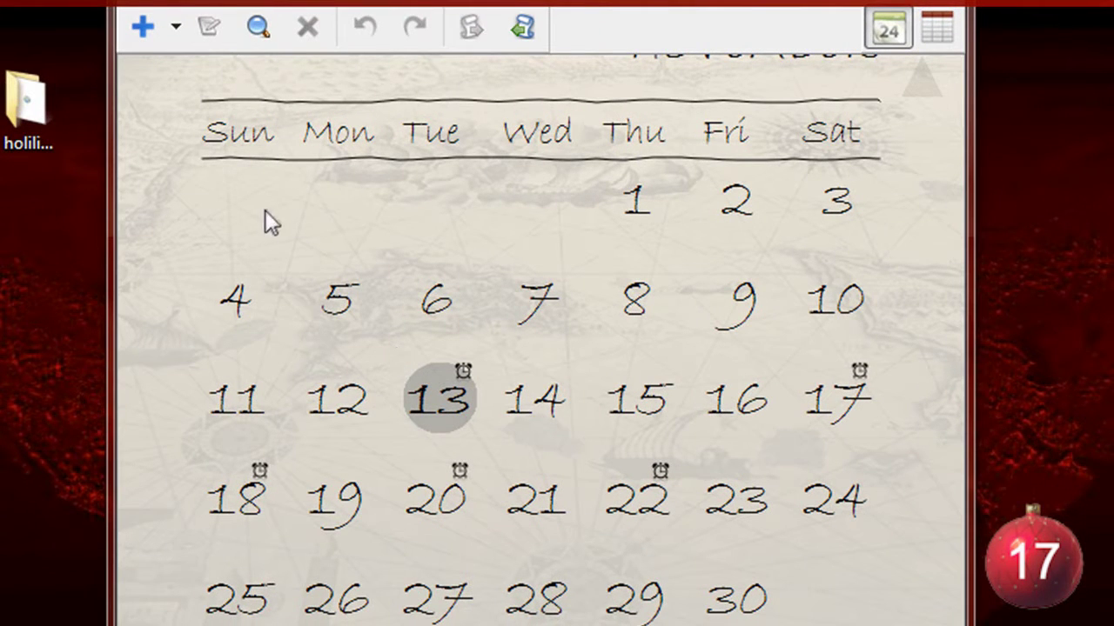
# Start a blank Custom Event repeating Every Year with a 15-day reminder
pyautogui.click(176, 27)
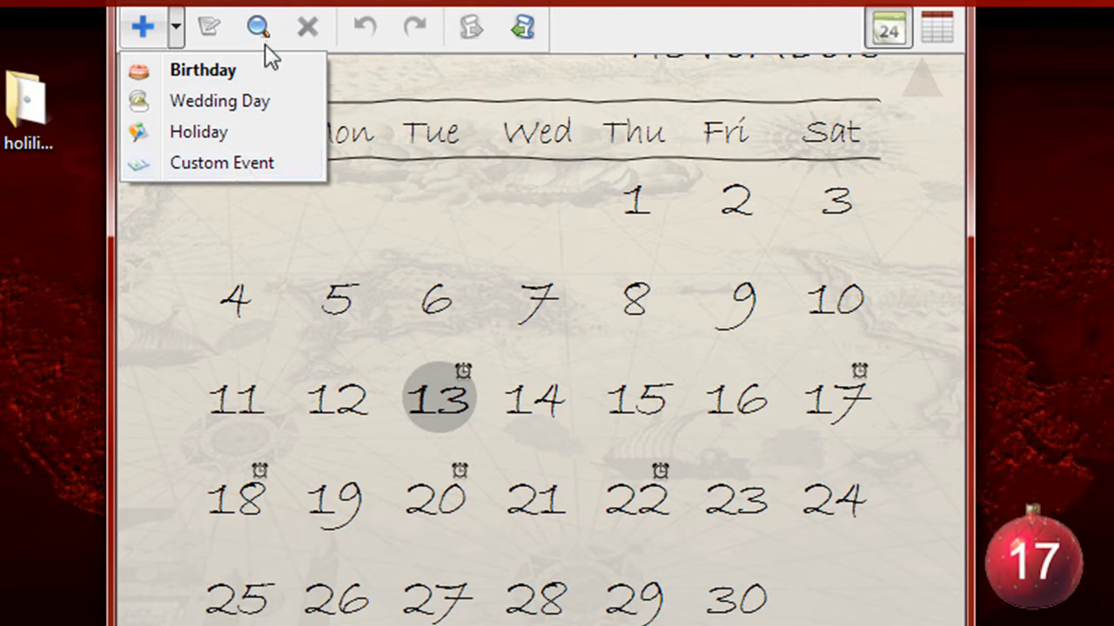
pyautogui.click(768, 45)
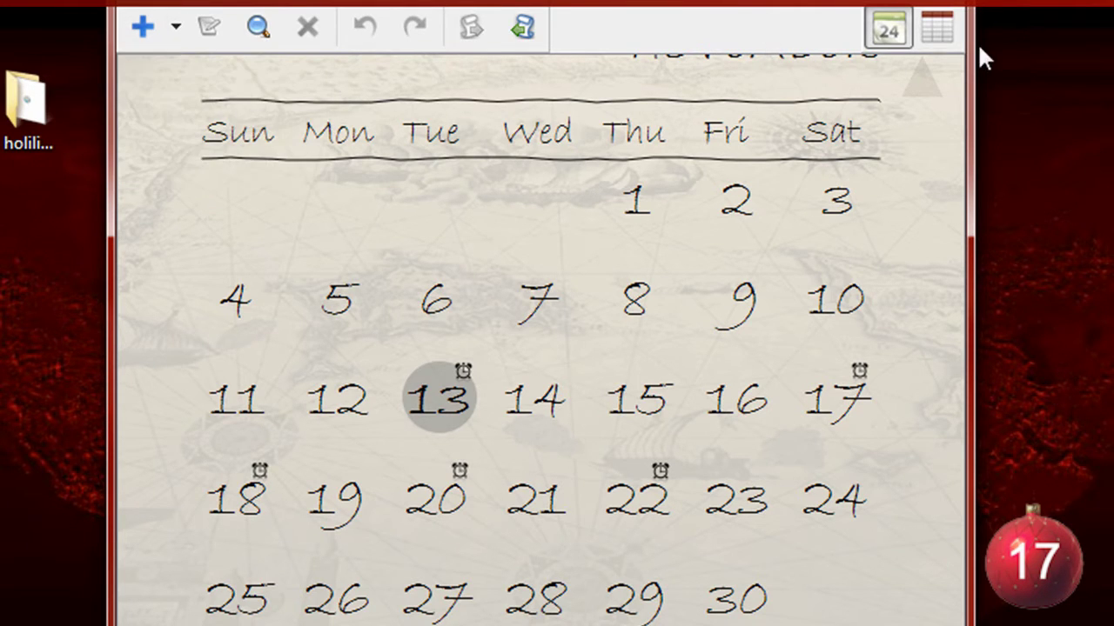
pyautogui.click(937, 28)
pyautogui.click(883, 32)
pyautogui.click(744, 398)
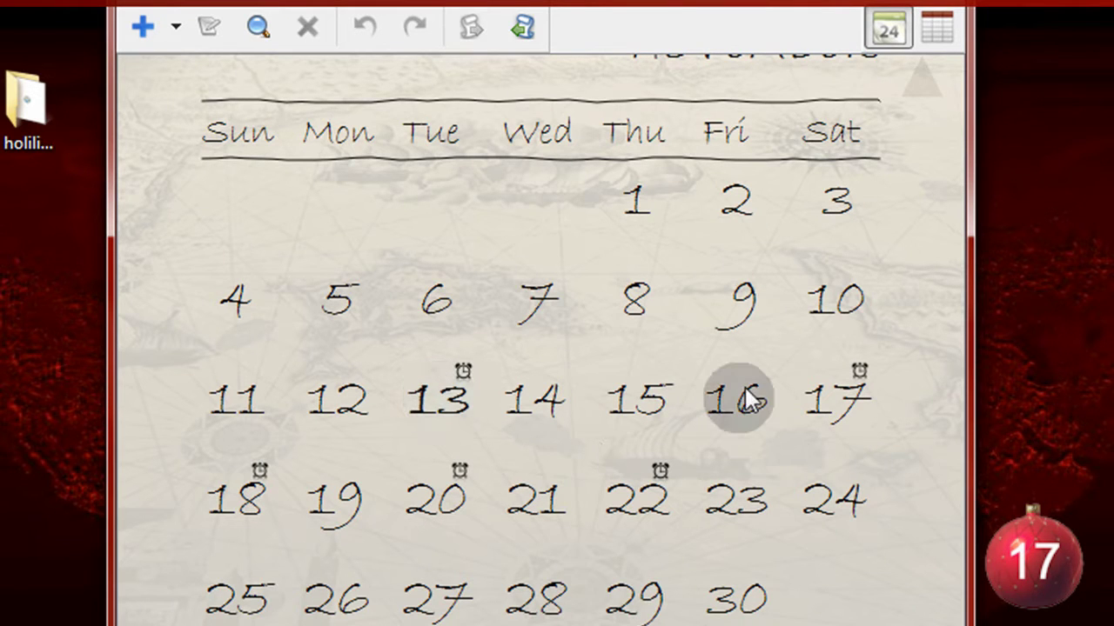
pyautogui.click(176, 28)
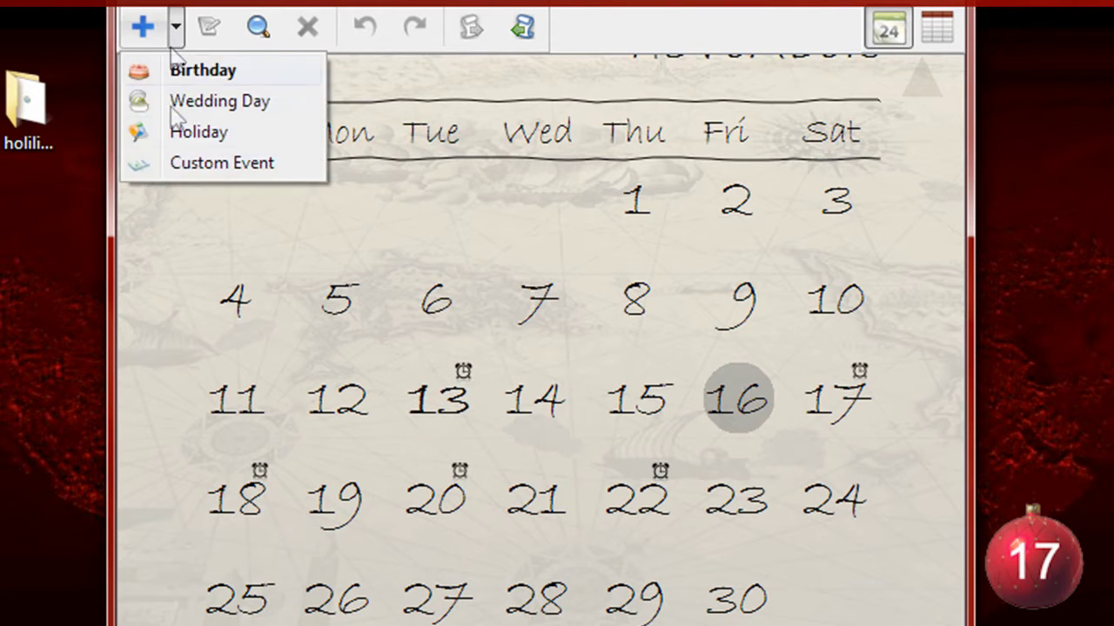
pyautogui.click(178, 163)
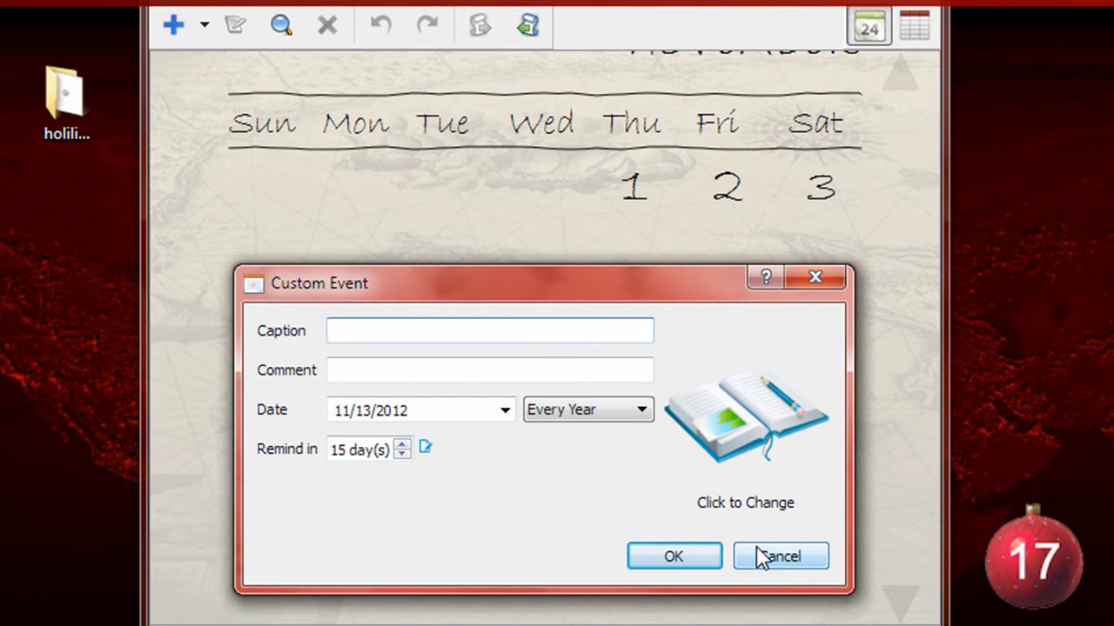
# Enter caption 'Prepare for Advent Calendar', comment 'Get the music and pictures ready', and date 11/17/2012
pyautogui.write('Prepare for ')
pyautogui.write('Advent Calendar')
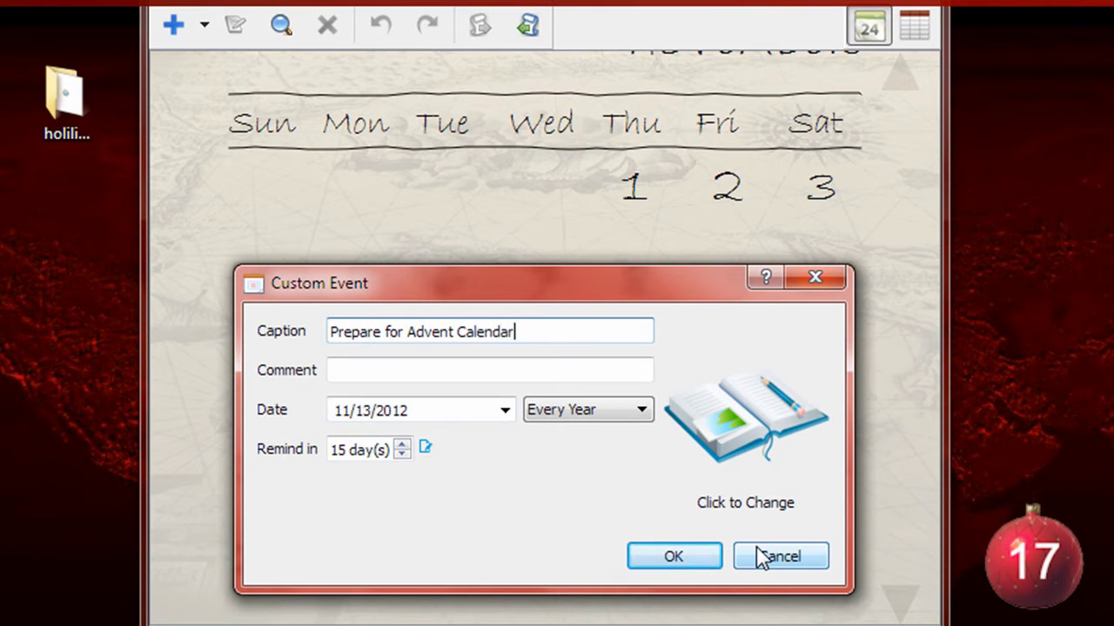
pyautogui.press('Tab')
pyautogui.write('Get t')
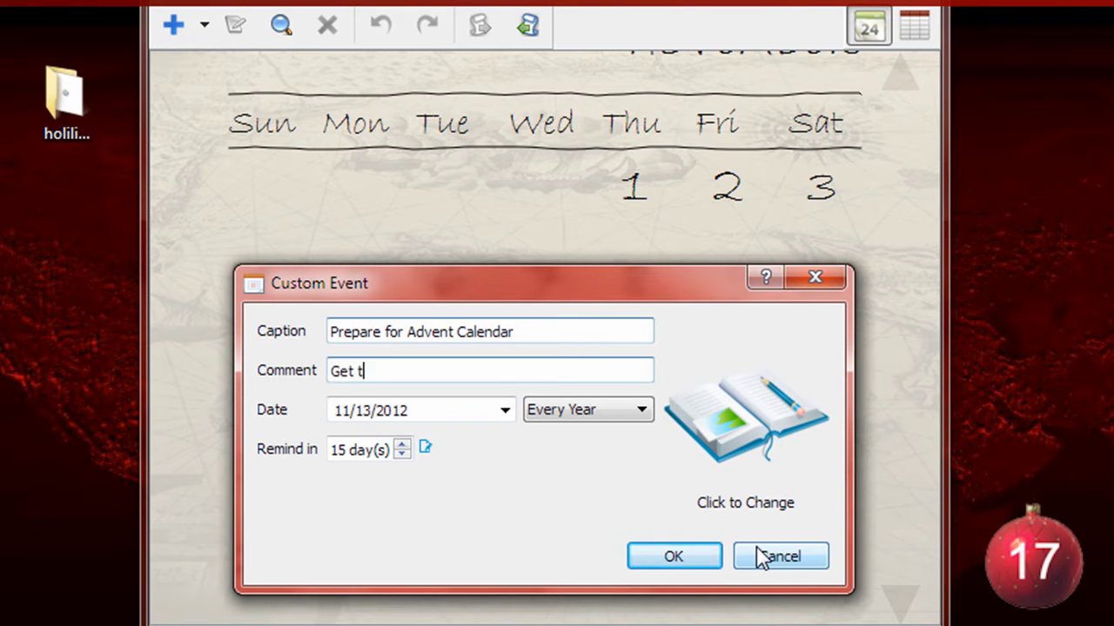
pyautogui.write('he musi')
pyautogui.write('c and')
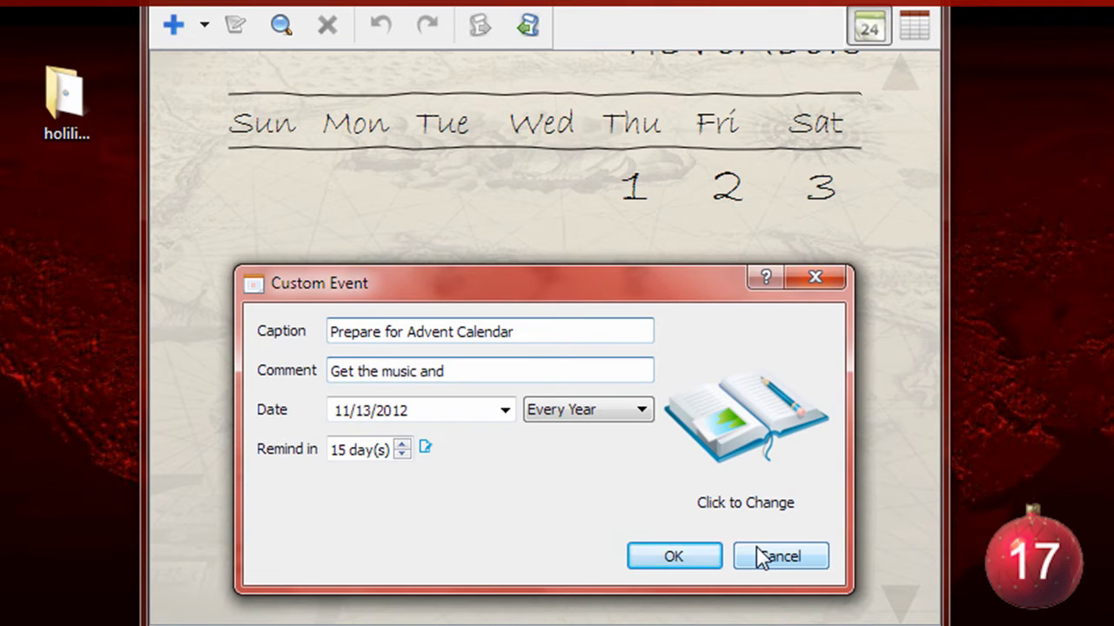
pyautogui.write(' pictures ready')
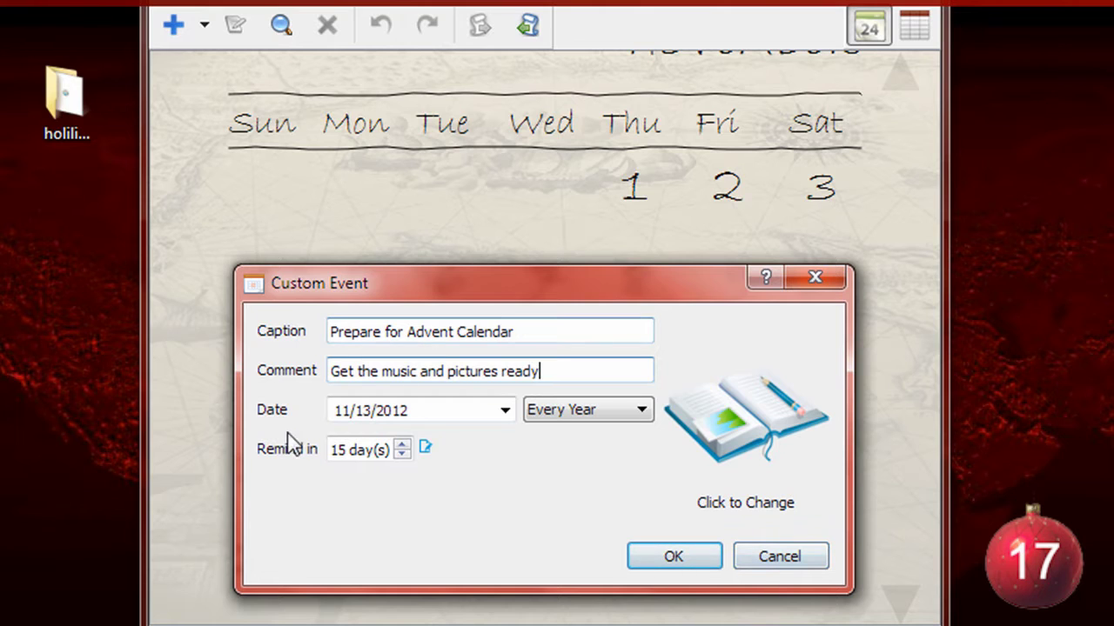
pyautogui.click(505, 411)
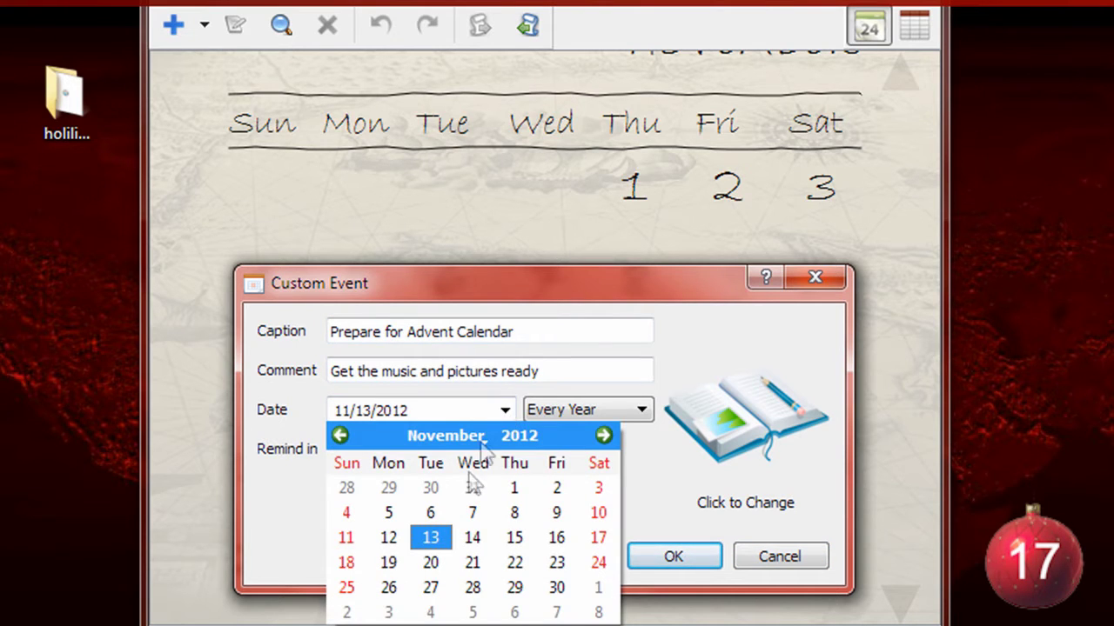
pyautogui.click(597, 538)
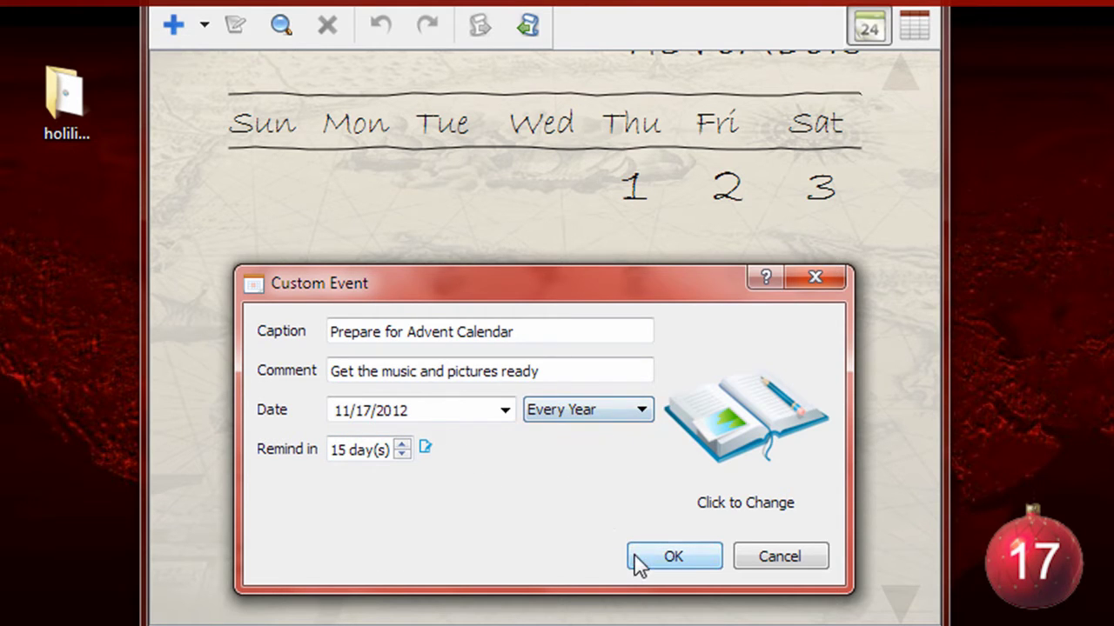
pyautogui.click(729, 448)
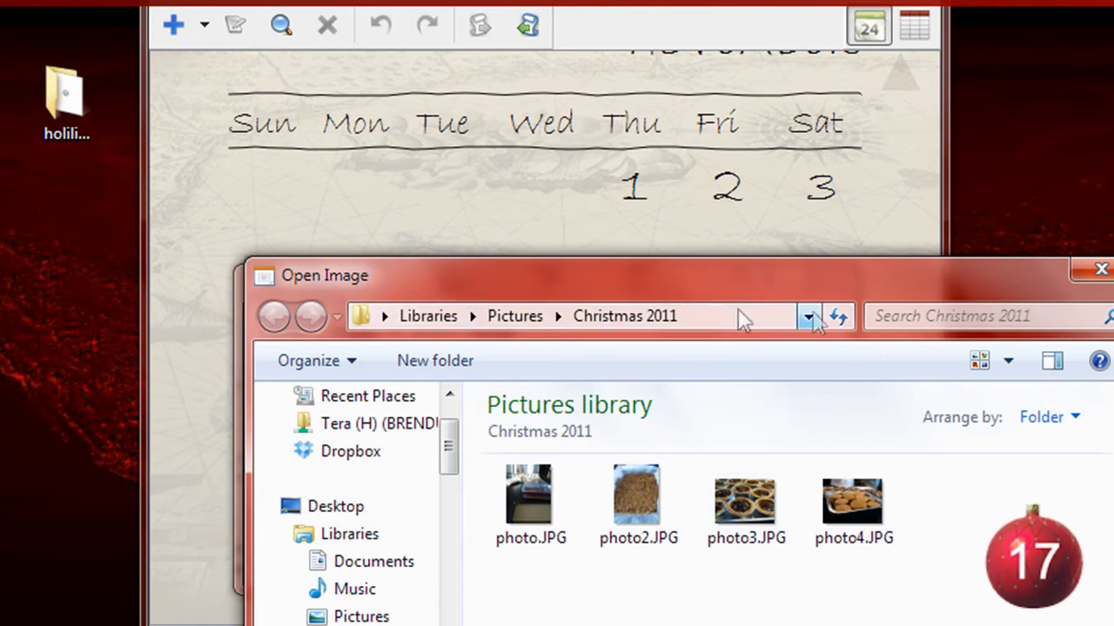
# Choose photo4.JPG from the Pictures > Christmas 2011 folder as the event image
pyautogui.click(511, 317)
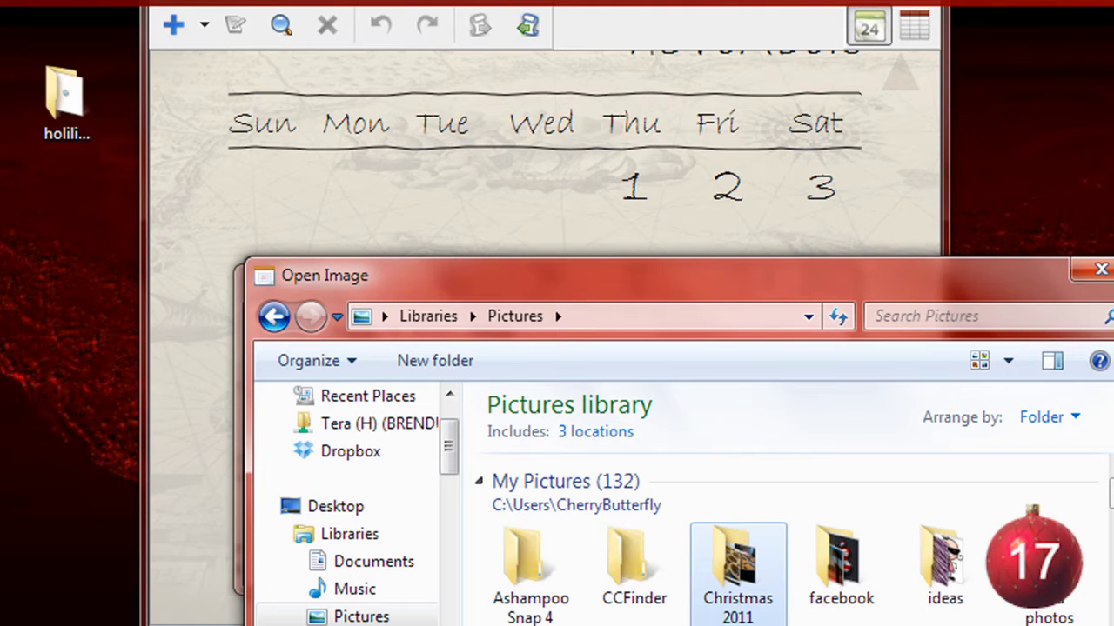
pyautogui.press('Down')
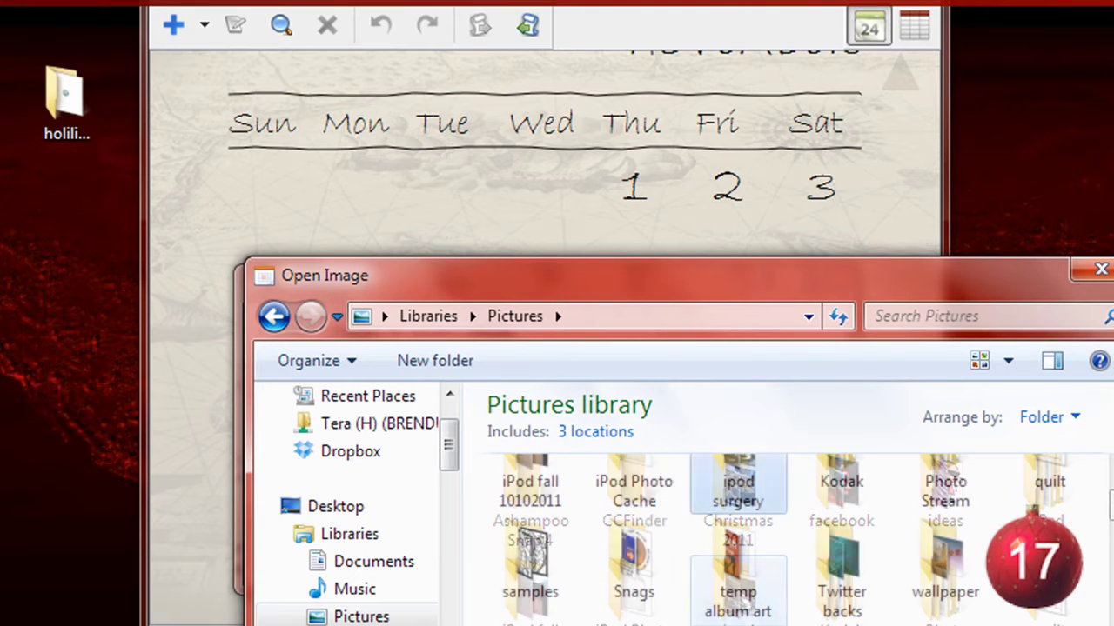
pyautogui.scroll(-5, 783, 540)
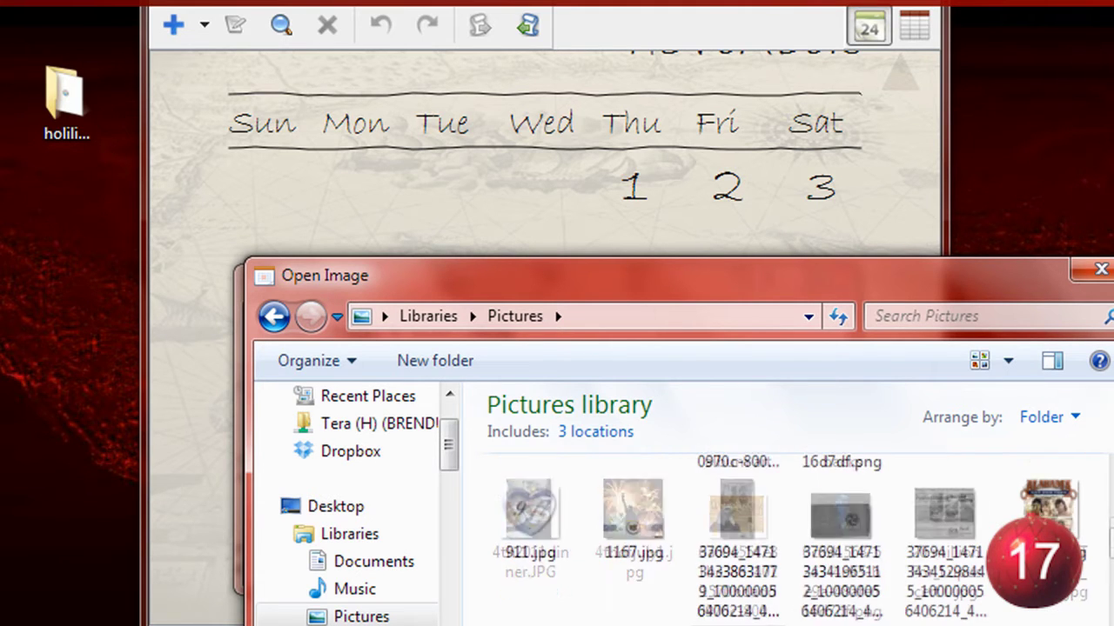
pyautogui.scroll(-5, 783, 539)
pyautogui.scroll(-5, 783, 539)
pyautogui.scroll(-5, 783, 540)
pyautogui.scroll(20, 739, 592)
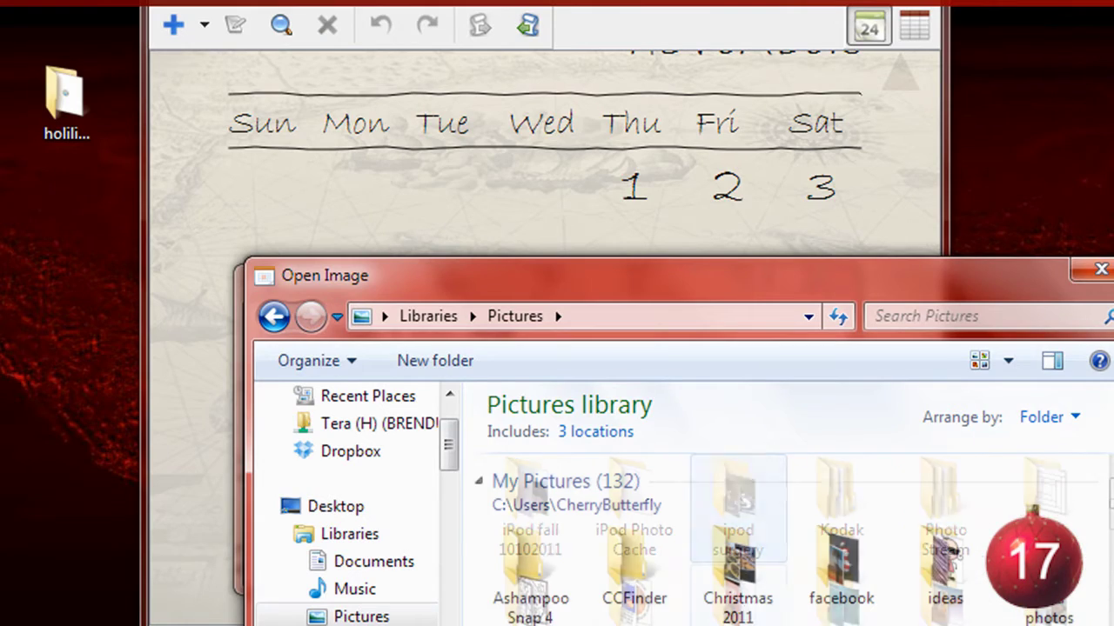
pyautogui.doubleClick(739, 579)
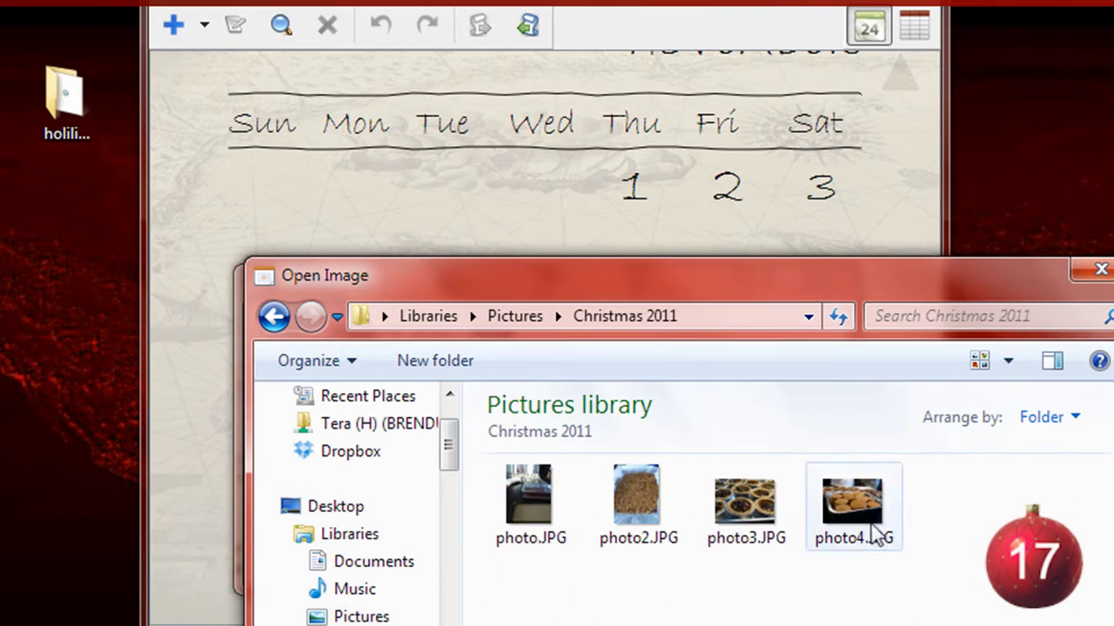
pyautogui.doubleClick(870, 529)
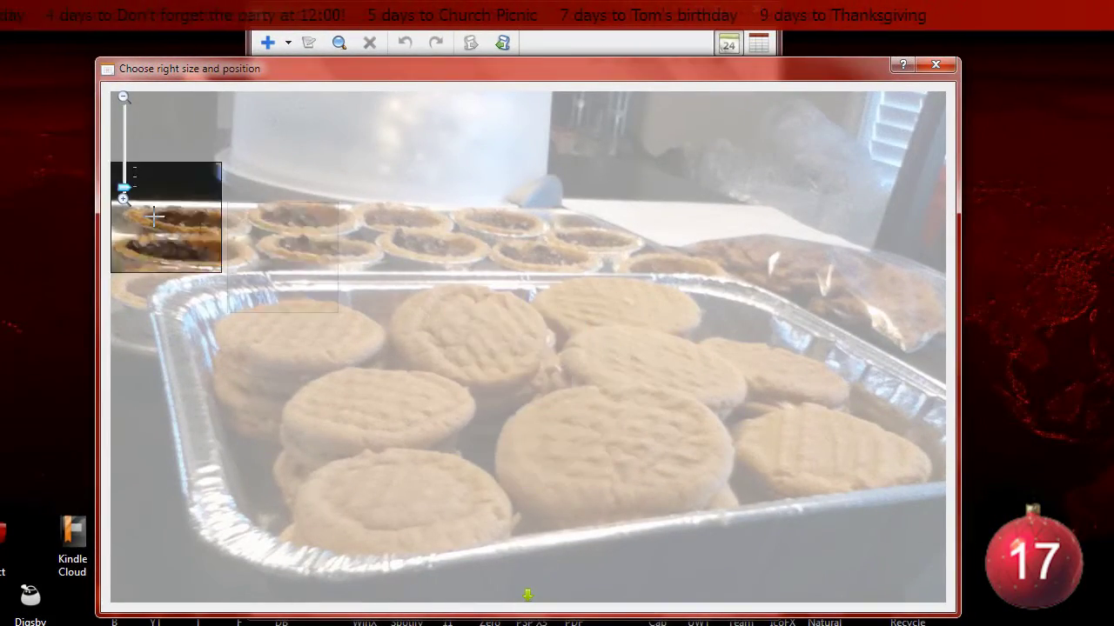
# Crop the cookie photo, confirm it, and save the Custom Event
pyautogui.click(131, 174)
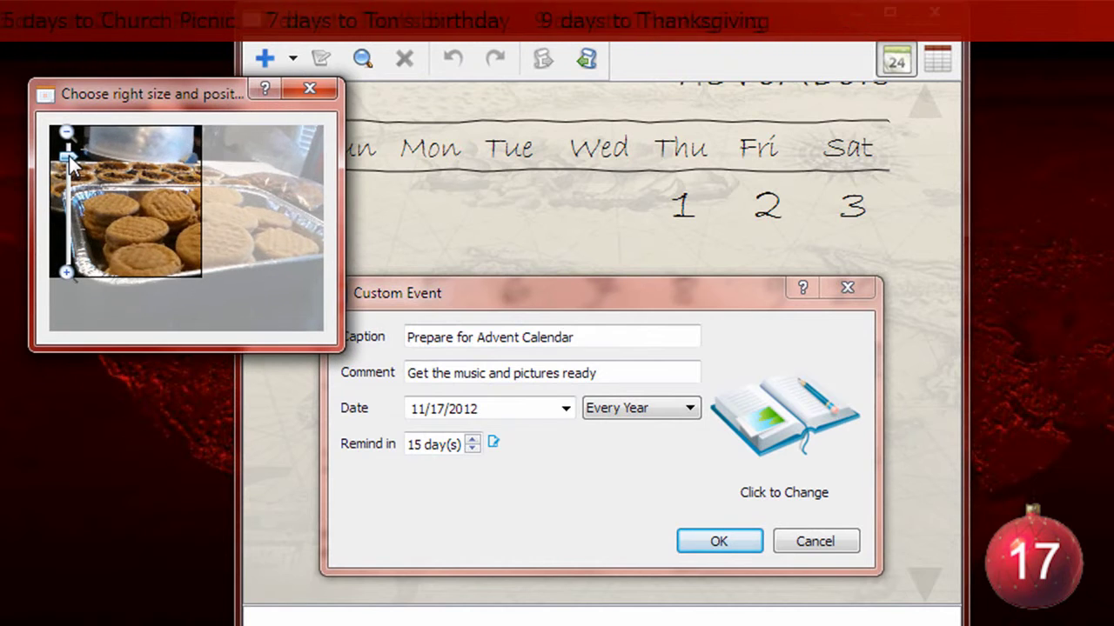
pyautogui.doubleClick(150, 223)
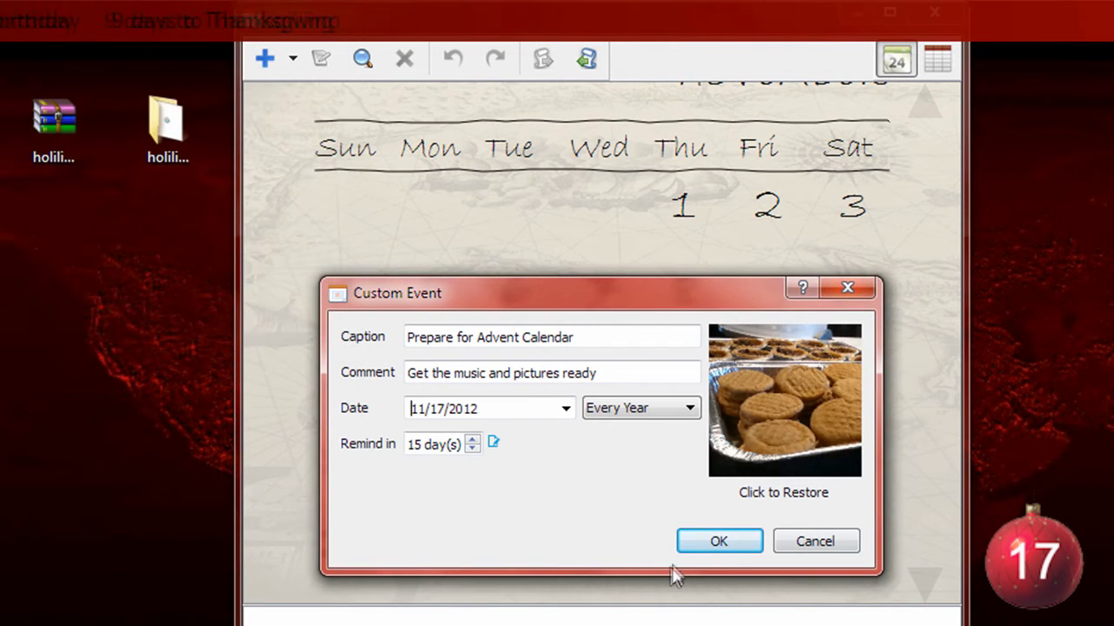
pyautogui.click(721, 545)
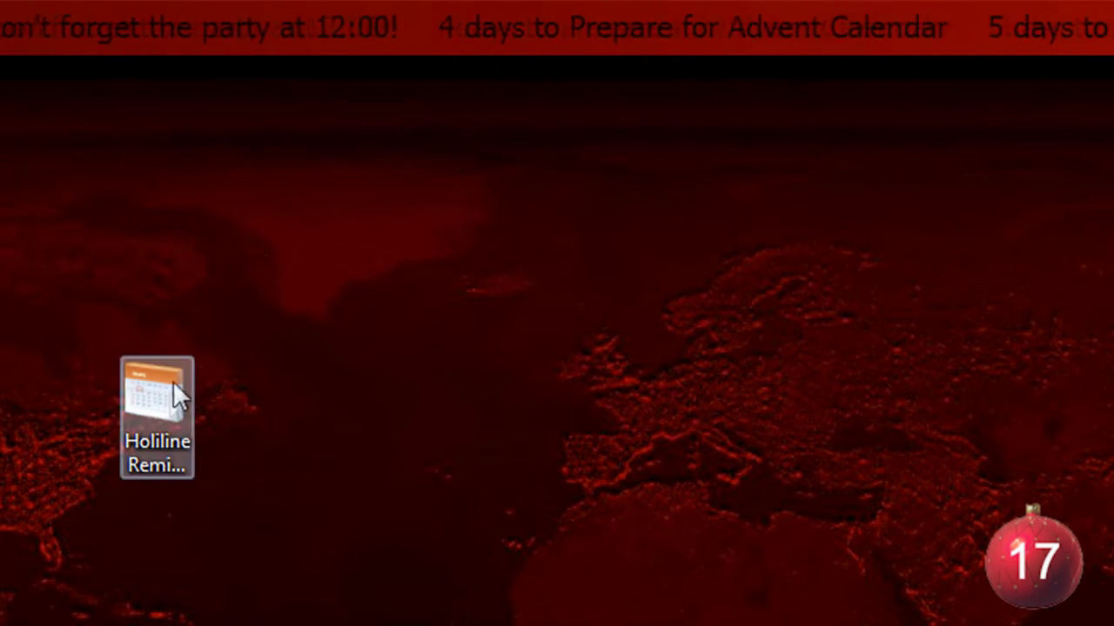
# Open the ticker event's Edit details twice and dismiss them without changes
pyautogui.rightClick(250, 4)
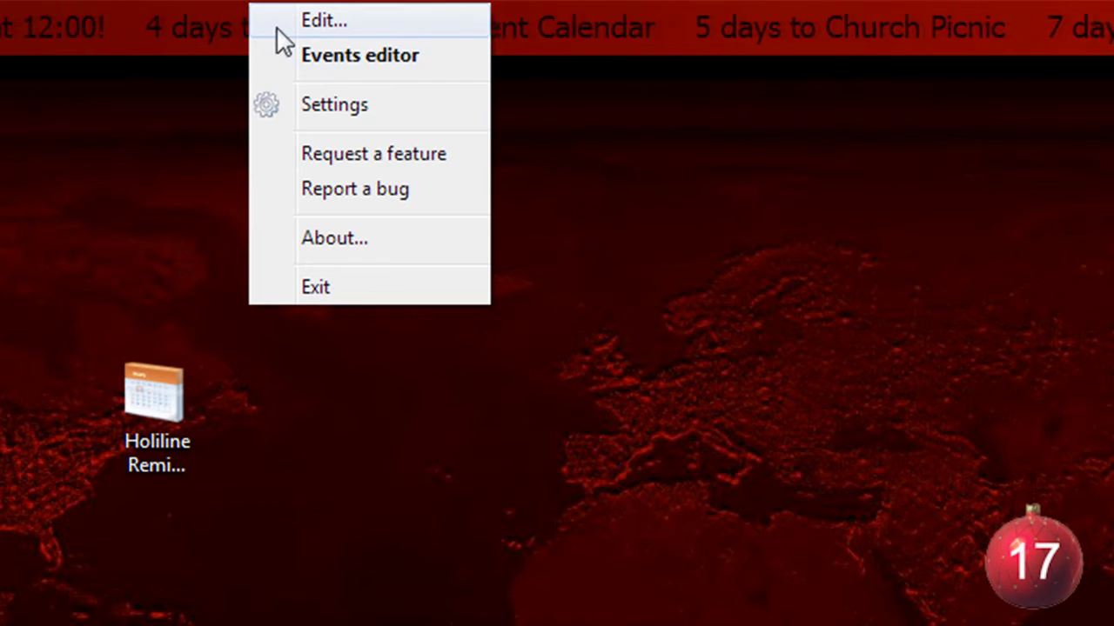
pyautogui.click(280, 24)
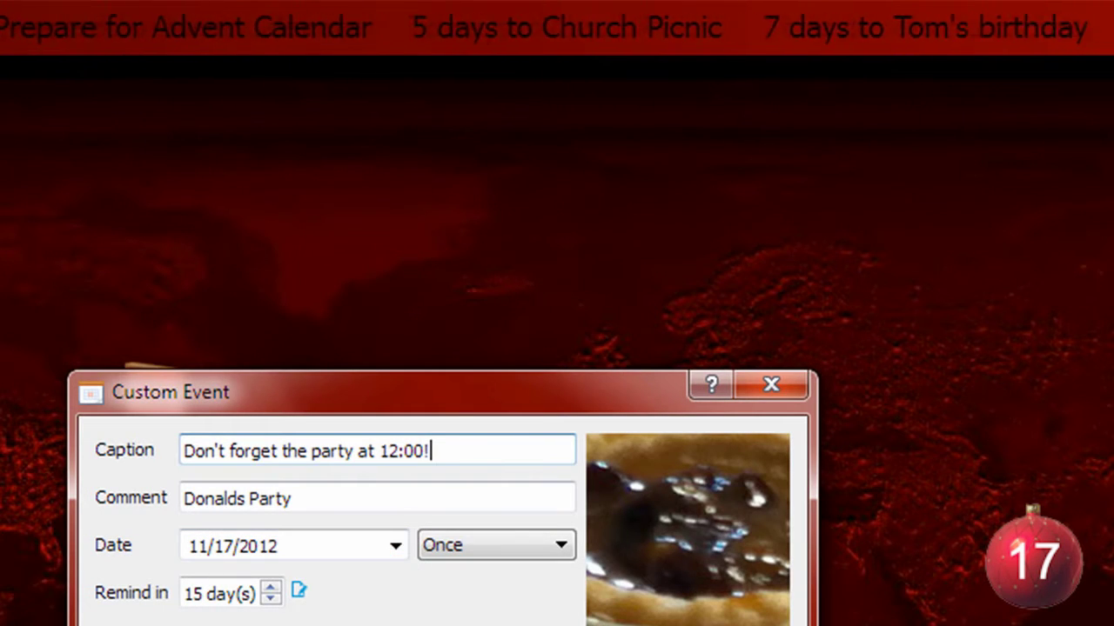
pyautogui.press('Return')
pyautogui.rightClick(228, 31)
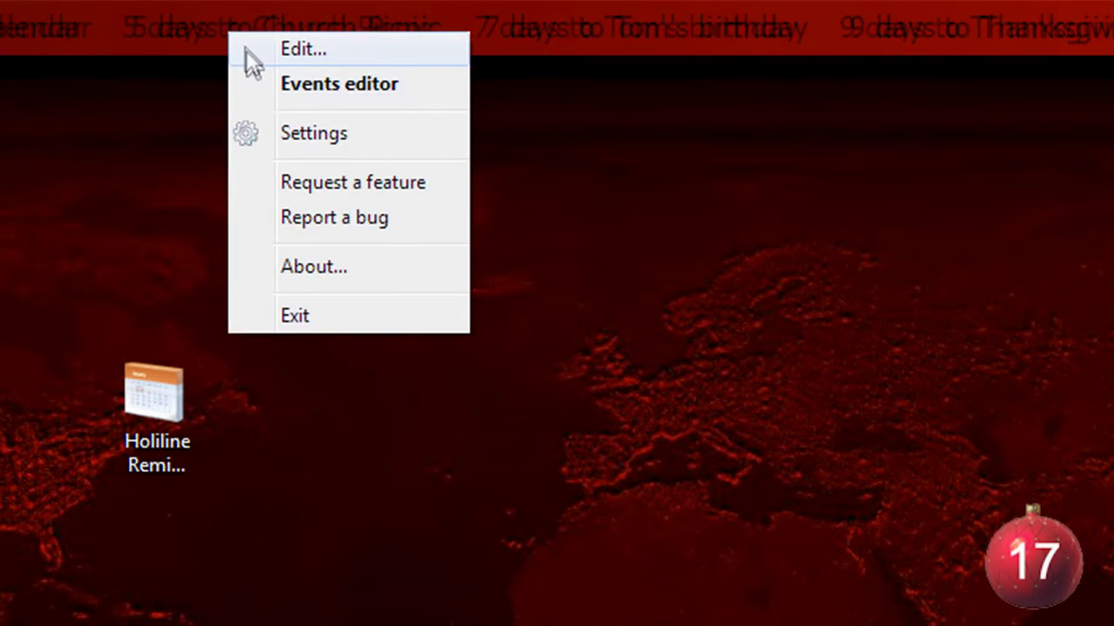
pyautogui.click(245, 48)
pyautogui.press('Return')
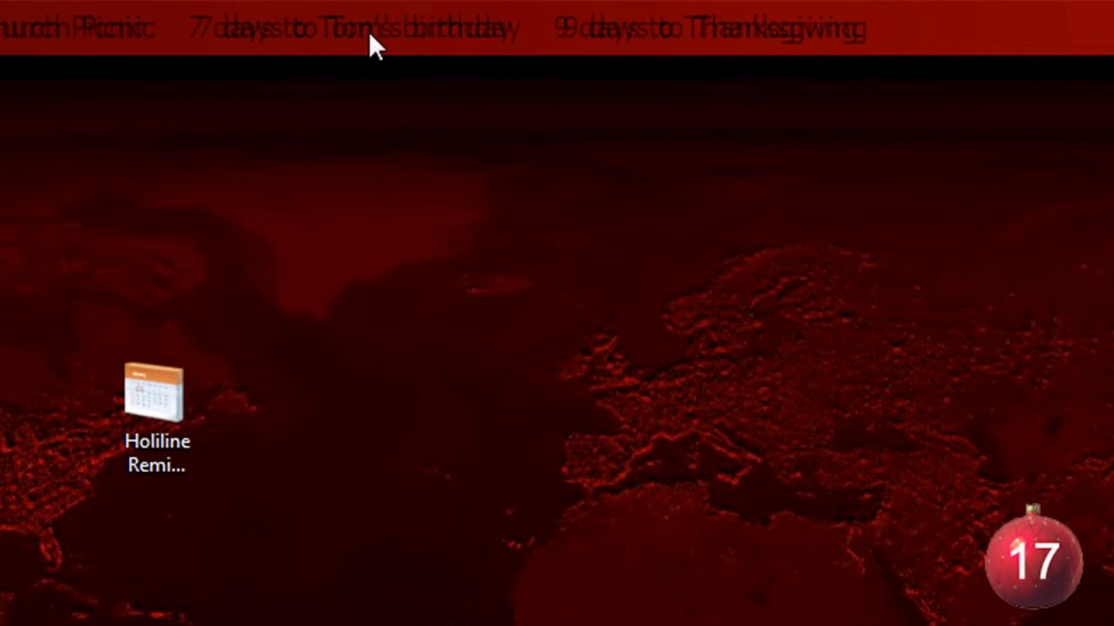
# Reopen the Events editor calendar and start a new Birthday form
pyautogui.rightClick(367, 31)
pyautogui.click(391, 87)
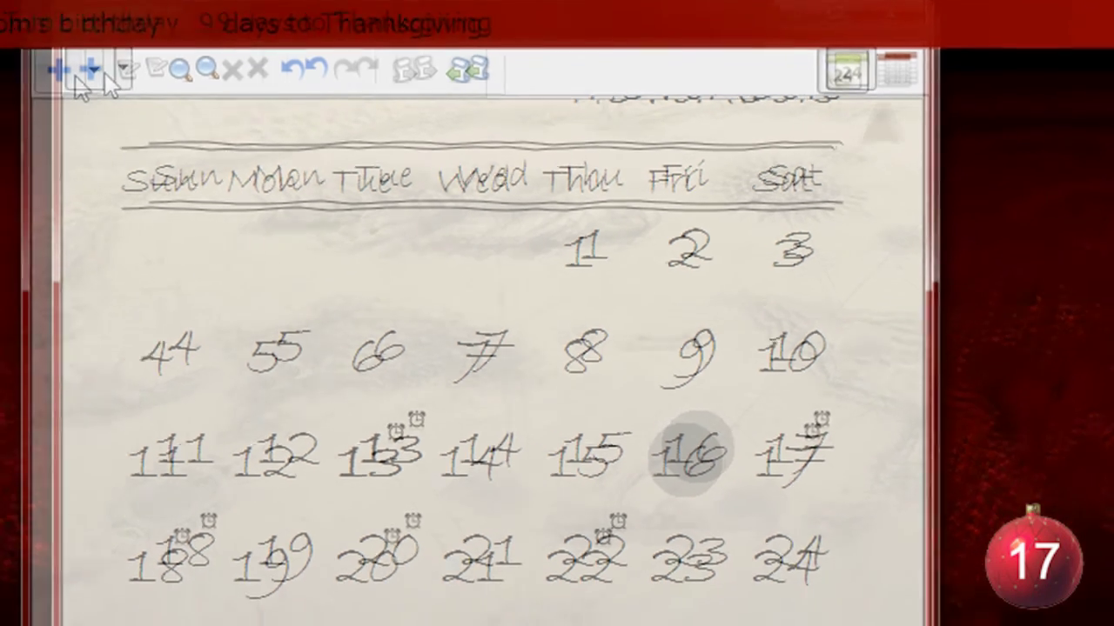
pyautogui.click(87, 76)
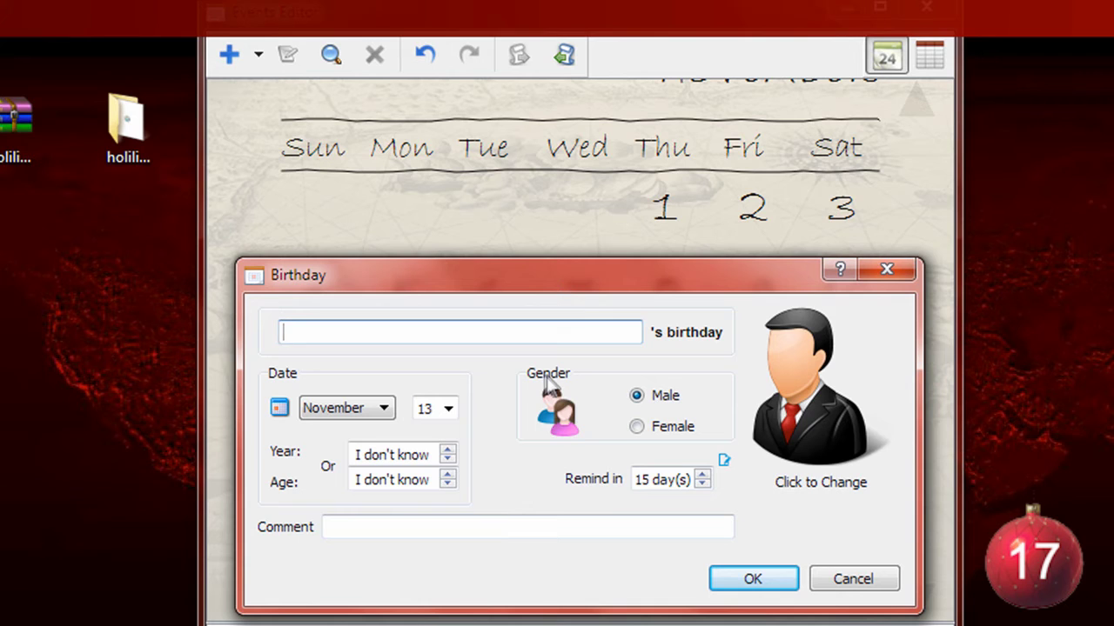
# Close the Birthday form, then start and cancel a Custom Event after checking its yearly repeat
pyautogui.click(857, 581)
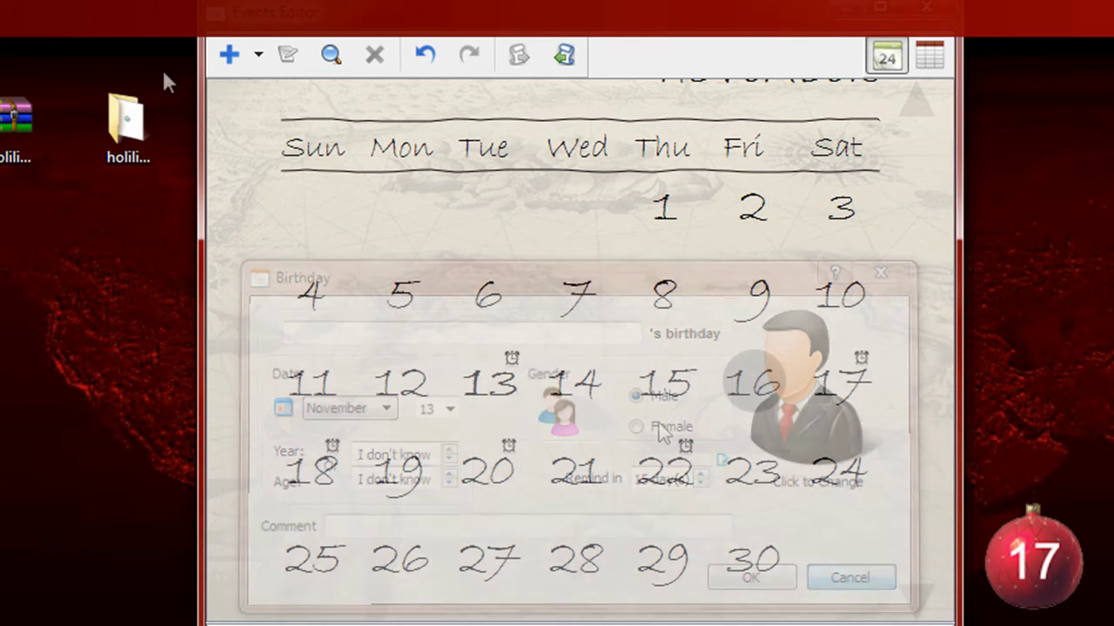
pyautogui.click(259, 56)
pyautogui.click(287, 175)
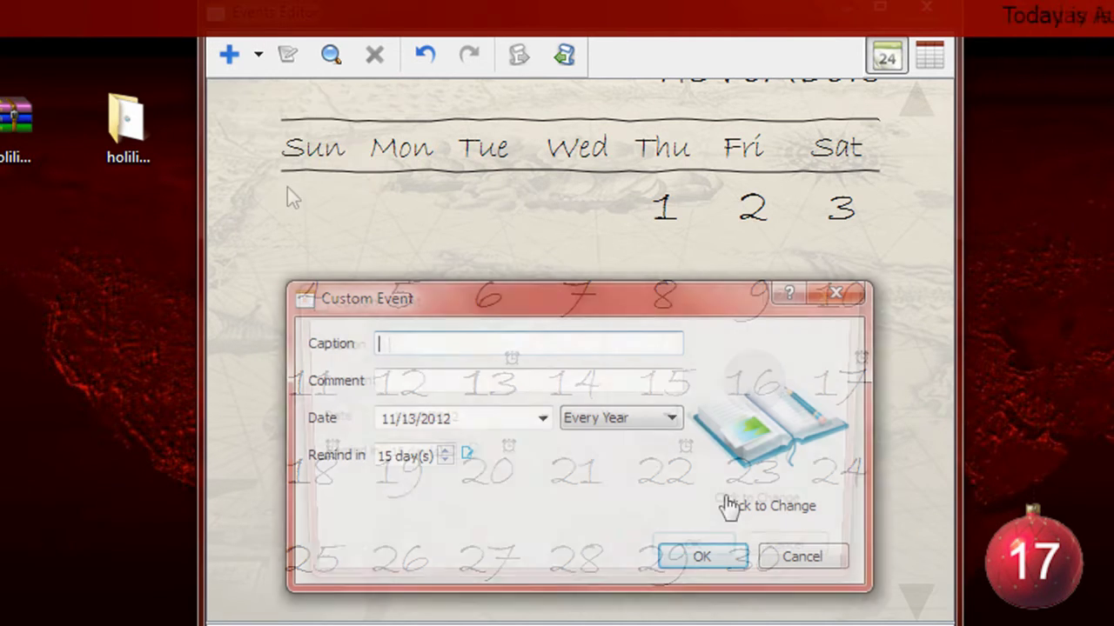
pyautogui.click(620, 424)
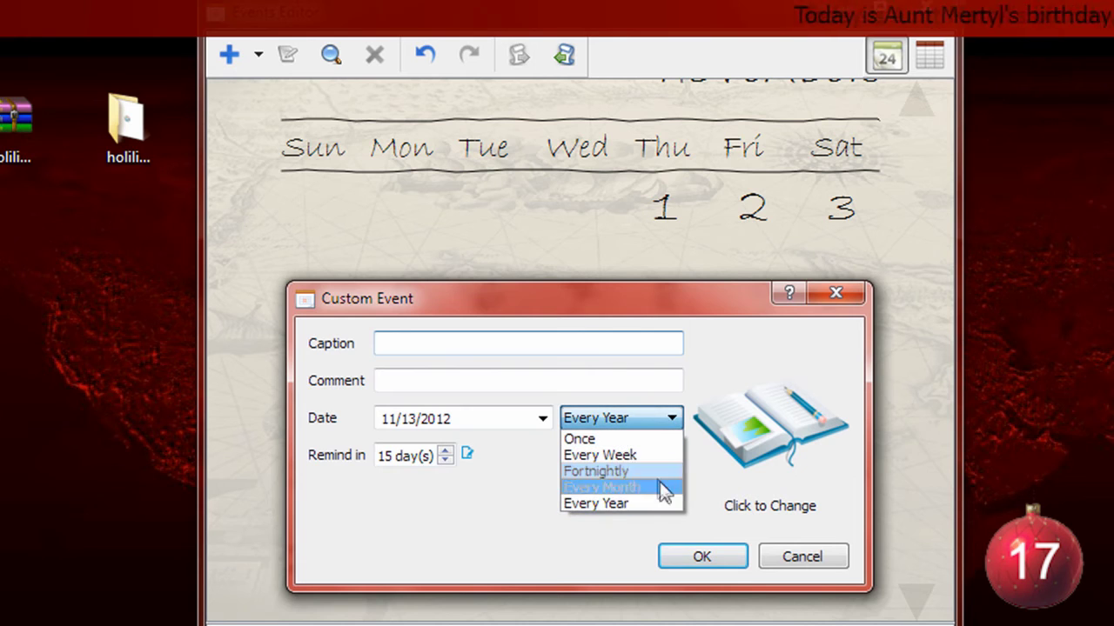
pyautogui.click(469, 546)
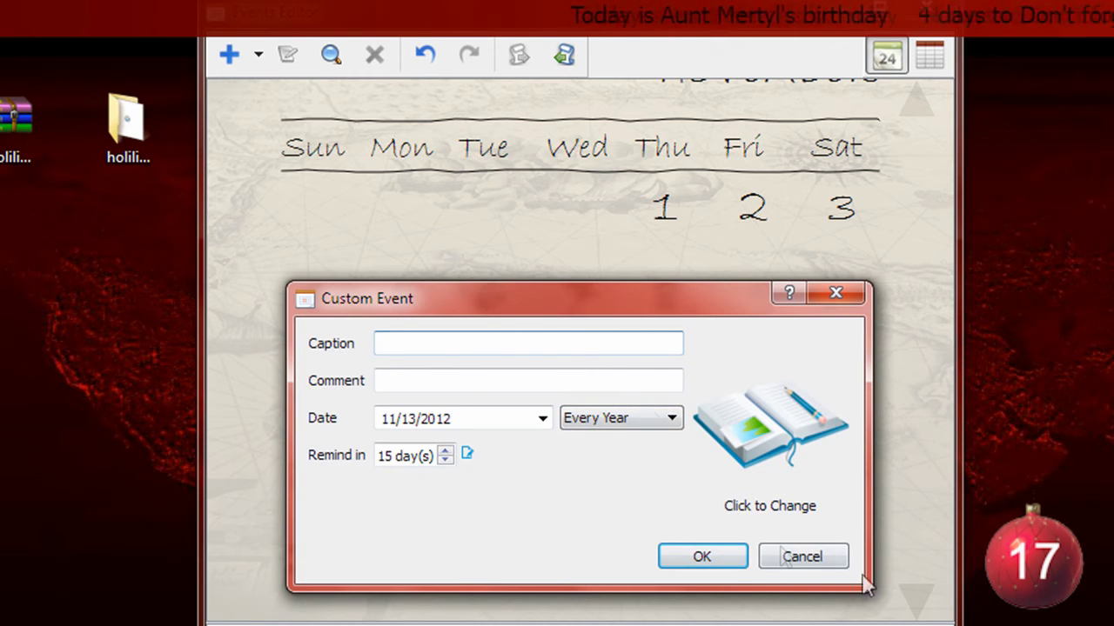
pyautogui.click(802, 559)
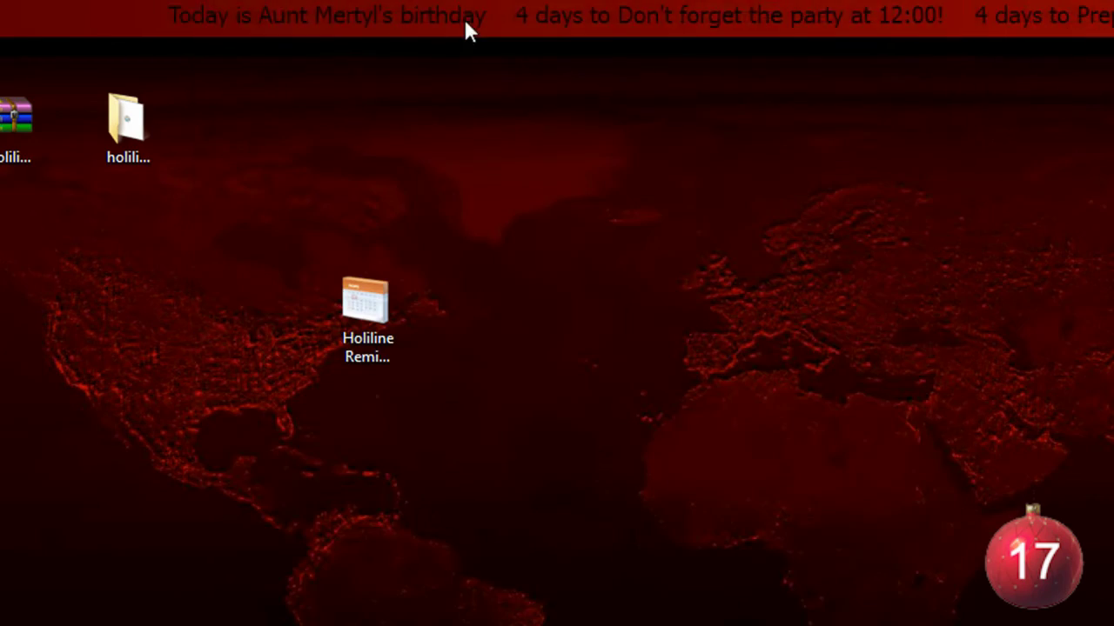
# Open Settings from the ticker and set the foreground text colour to white
pyautogui.rightClick(463, 18)
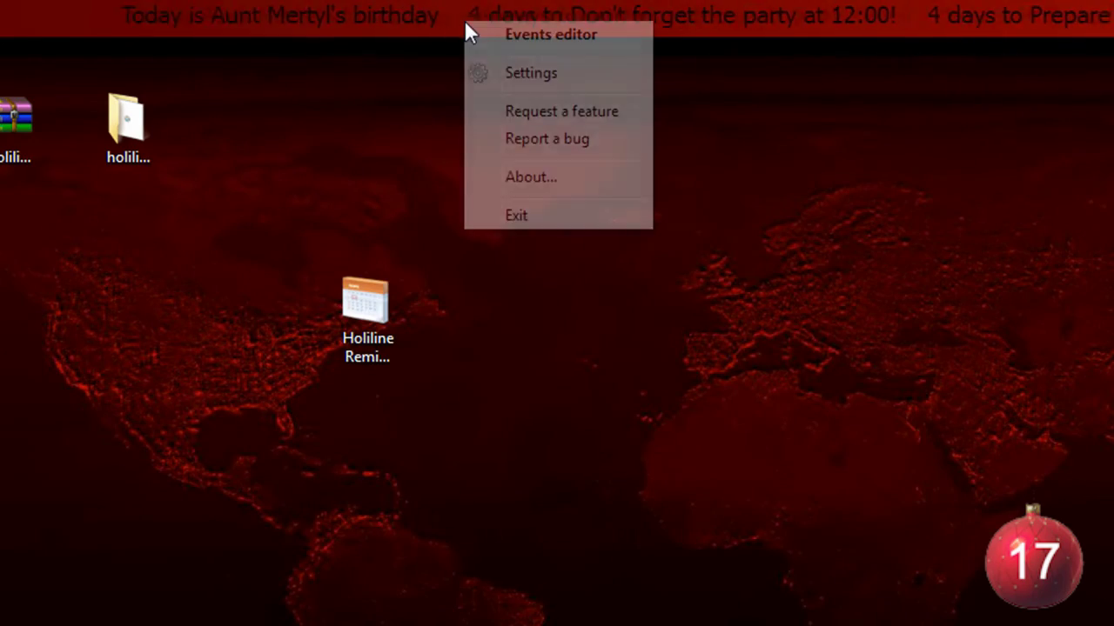
pyautogui.click(472, 72)
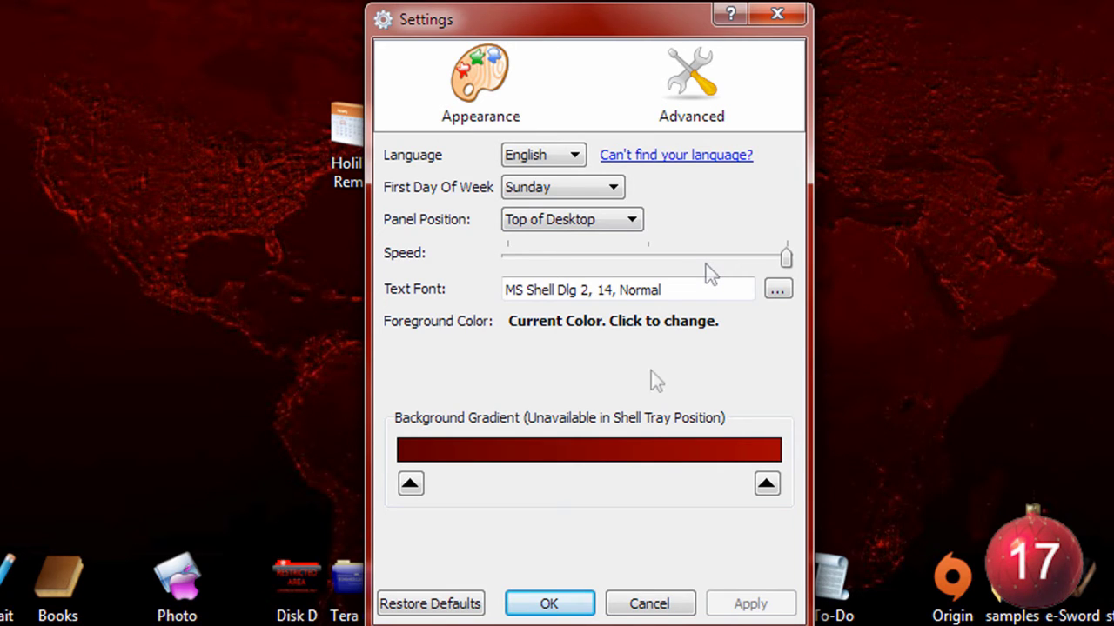
pyautogui.click(537, 326)
pyautogui.click(547, 306)
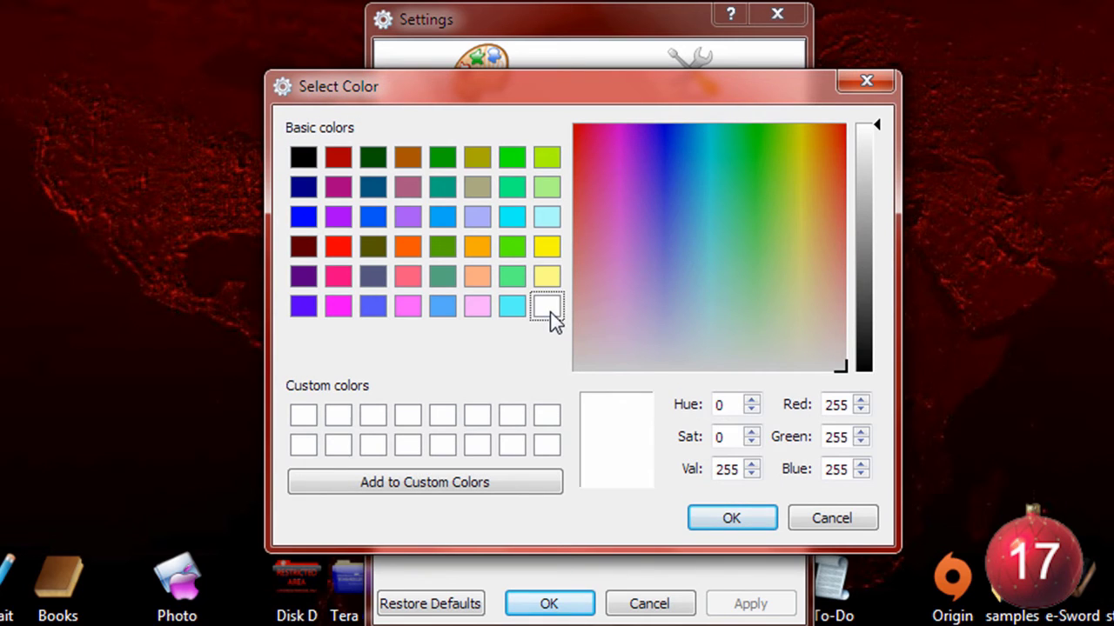
pyautogui.click(722, 523)
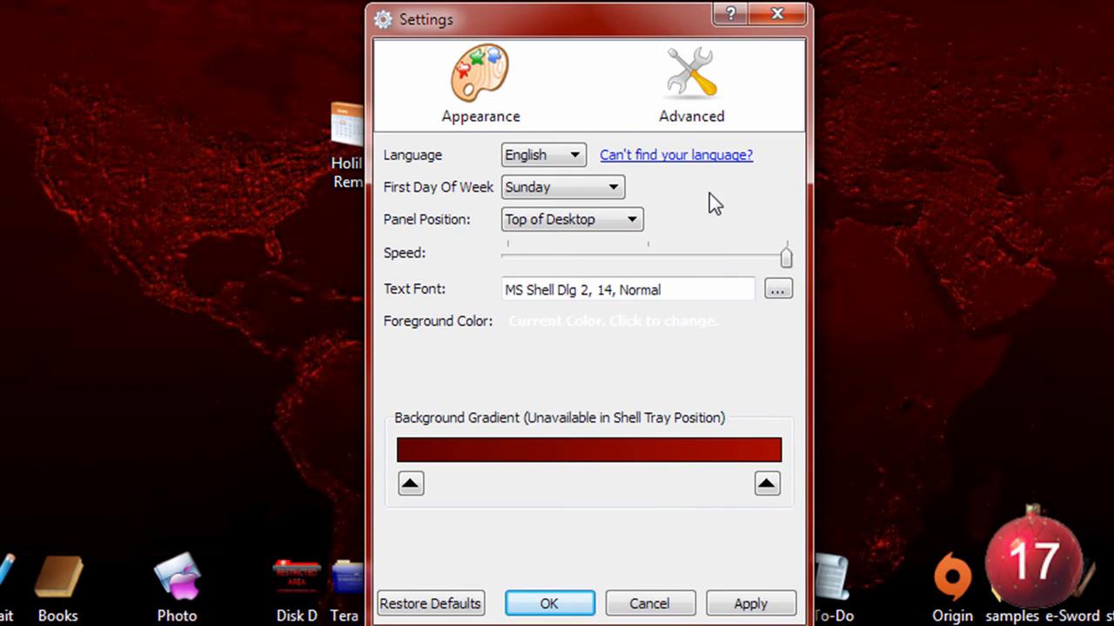
# Apply the white text, leave the left gradient colour unchanged, and view Advanced settings
pyautogui.click(724, 600)
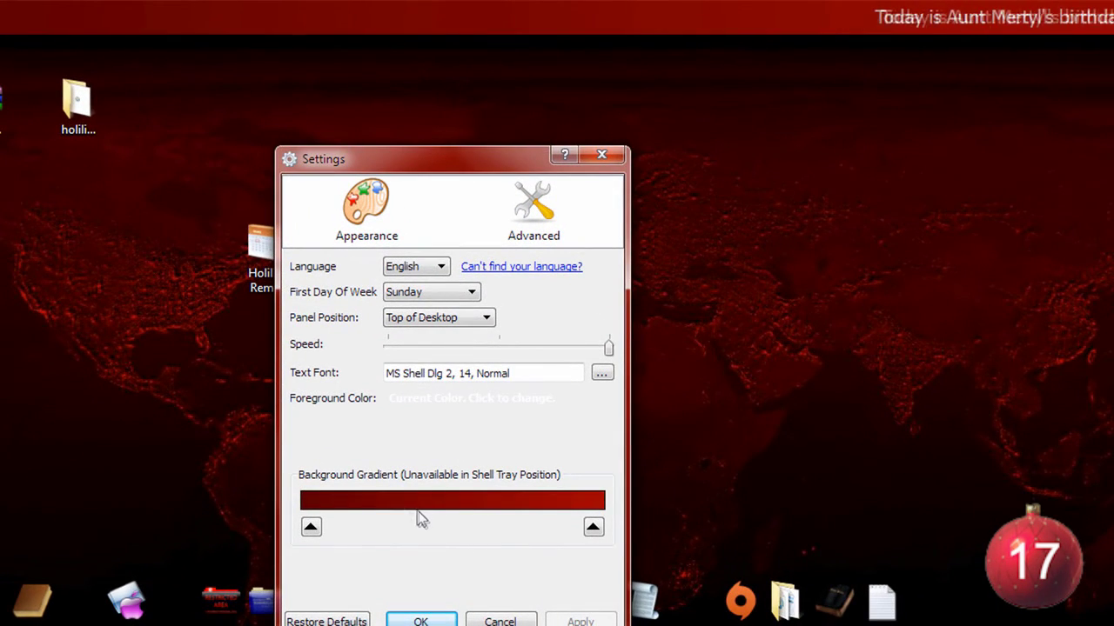
pyautogui.click(311, 526)
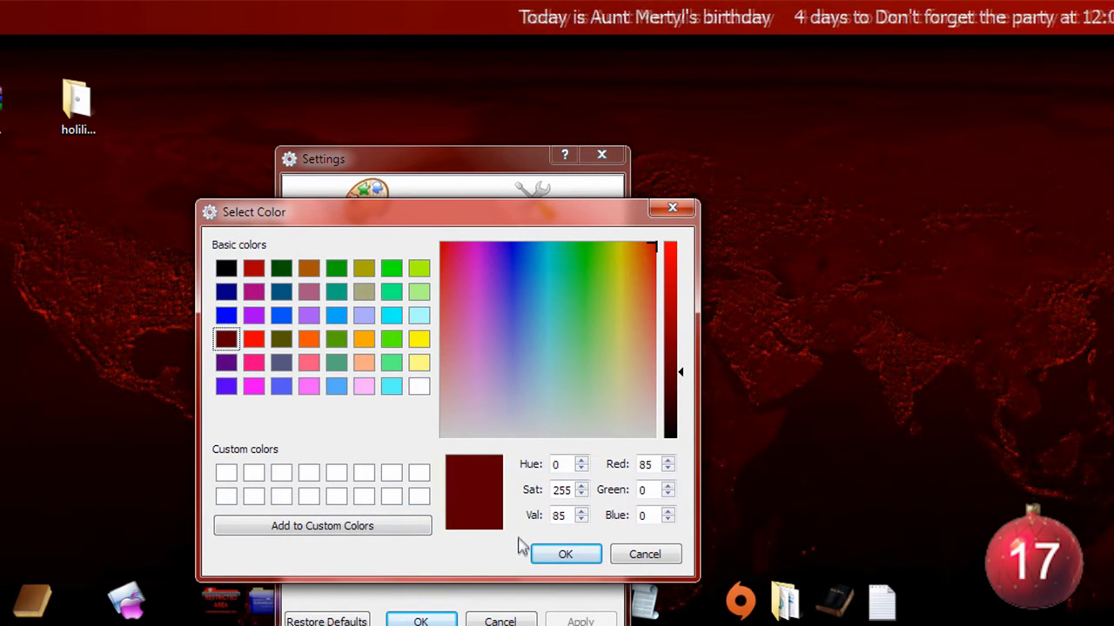
pyautogui.click(649, 557)
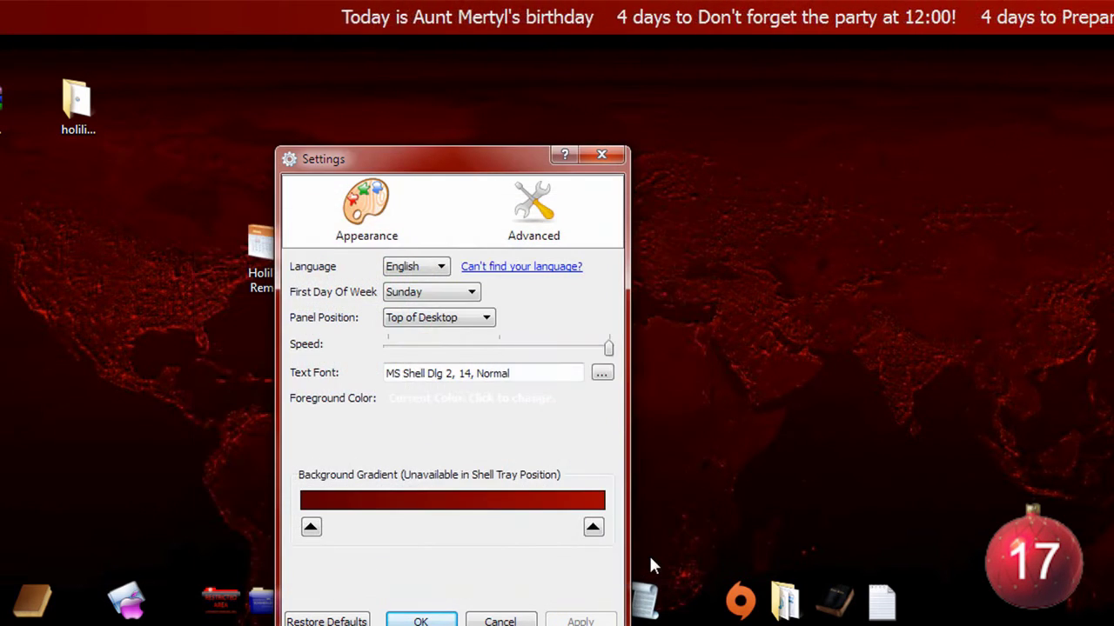
pyautogui.click(534, 209)
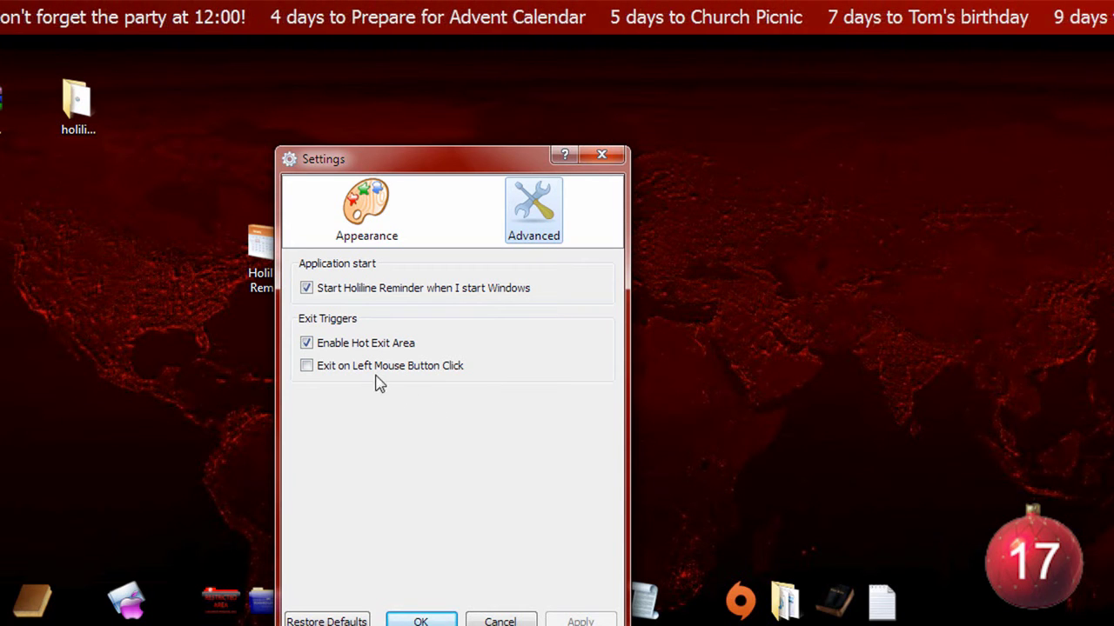
# Close the settings with OK, leaving the ticker scrolling in white text
pyautogui.click(422, 621)
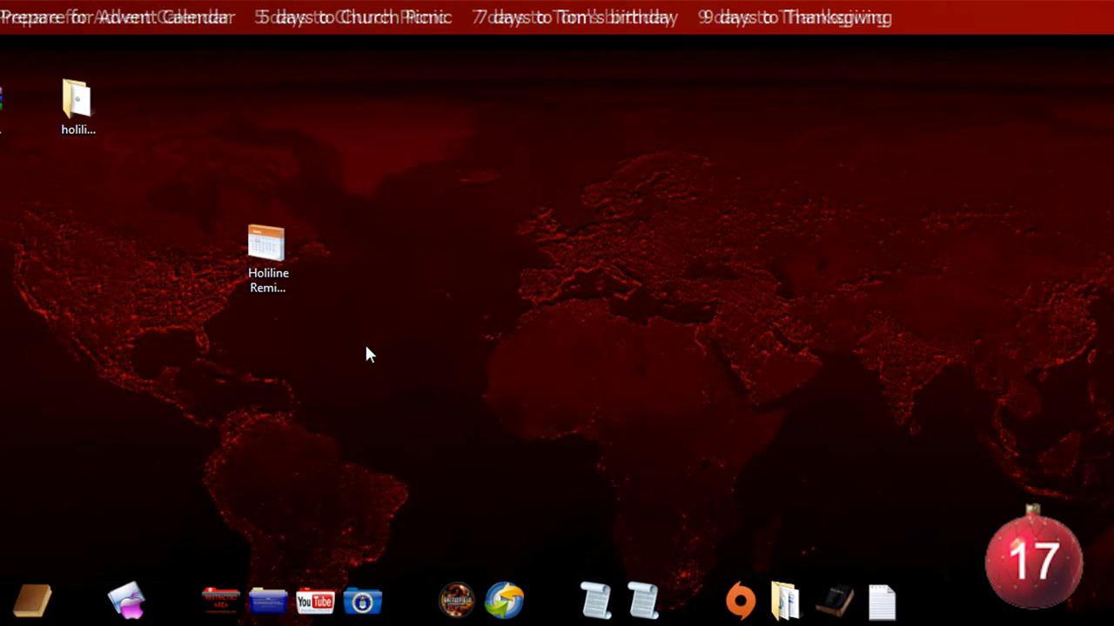